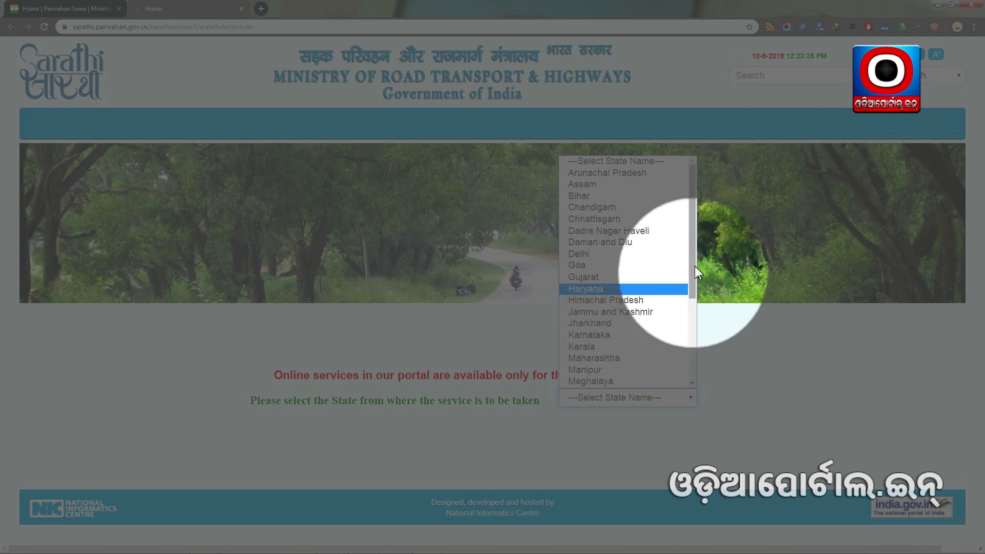
Pick Odisha as the service state and expand Apply Online under Driving Licence.
scroll(692, 268, down, 3)
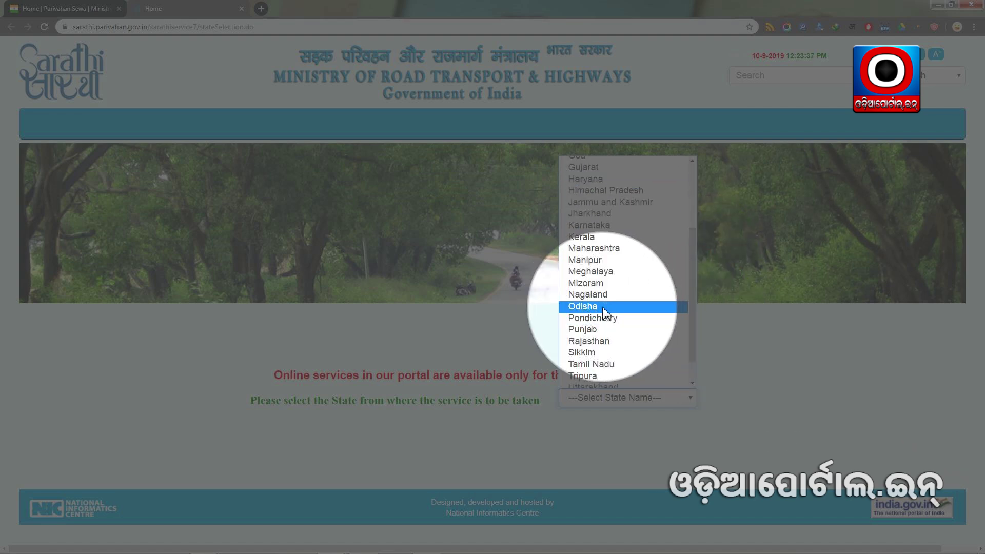
click(593, 307)
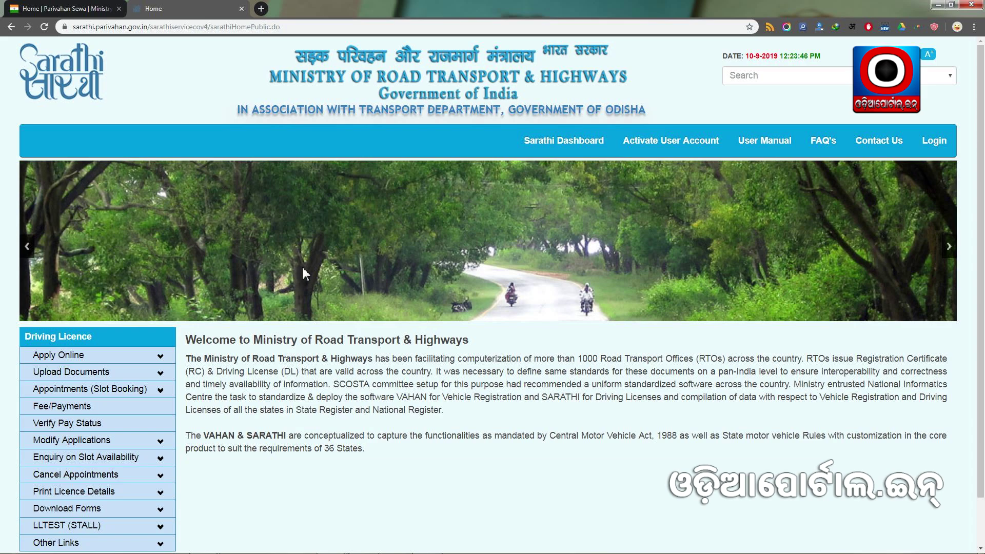
scroll(343, 285, down, 1)
scroll(341, 287, up, 1)
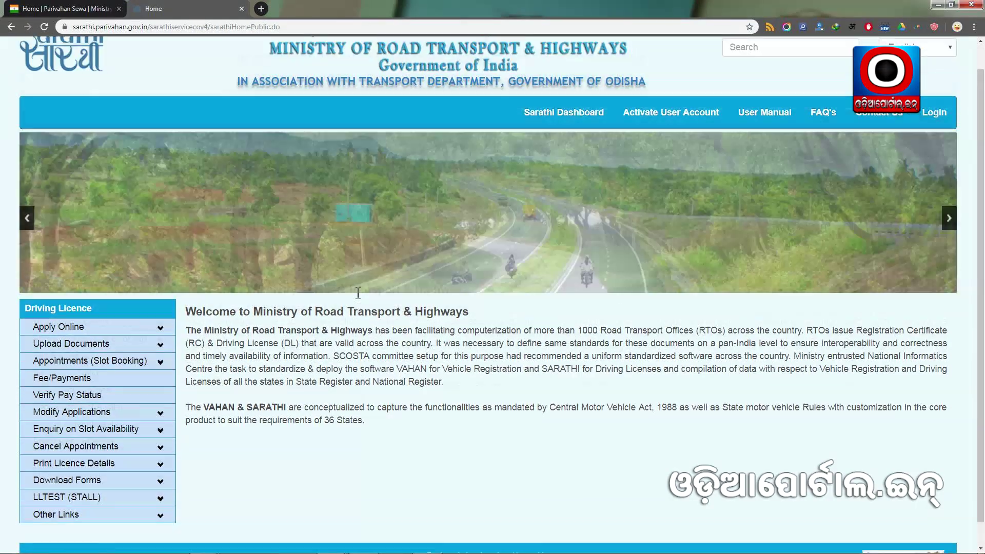
scroll(337, 289, down, 1)
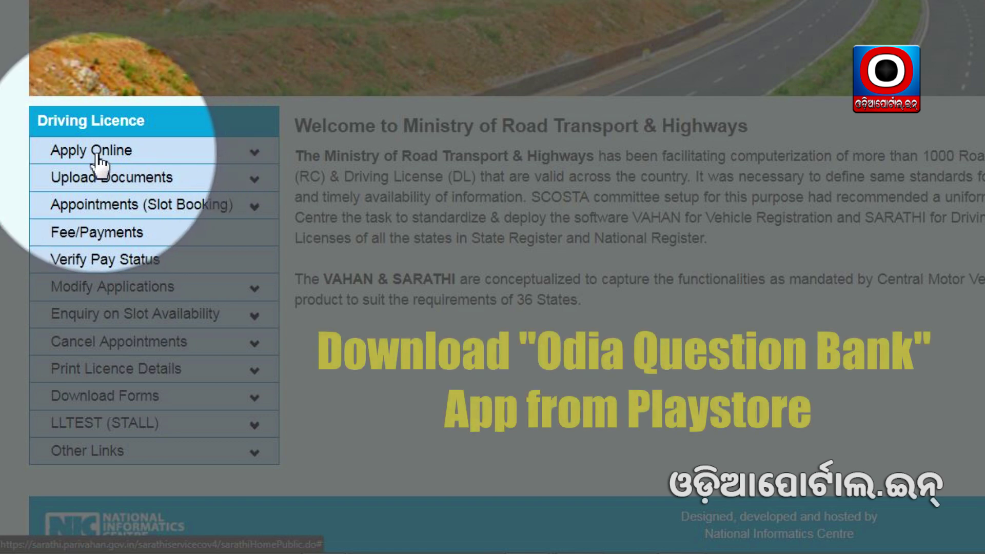
click(218, 154)
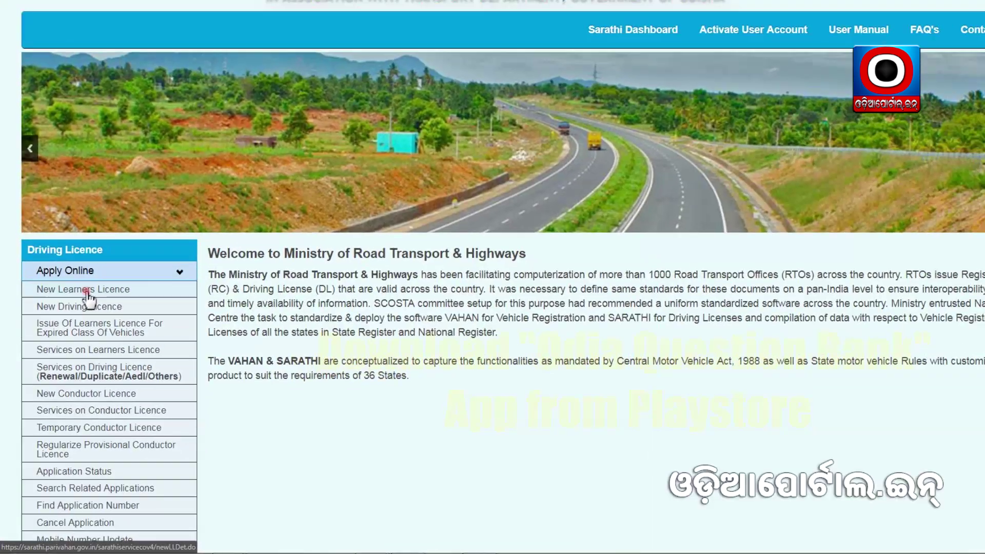
Choose New Learners Licence from the Apply Online options.
click(102, 241)
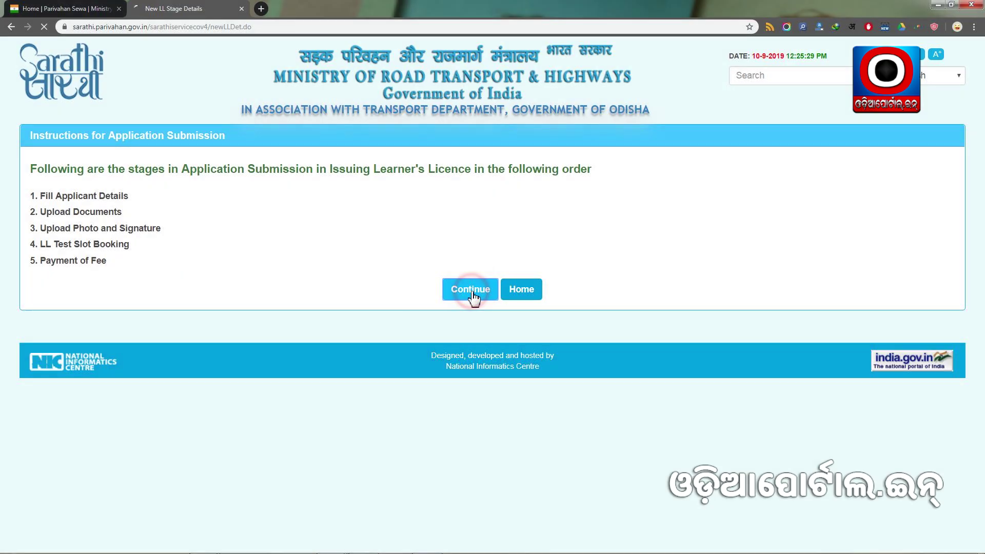
Continue past the instructions and submit as an applicant holding no Driving/Learner Licence.
click(471, 291)
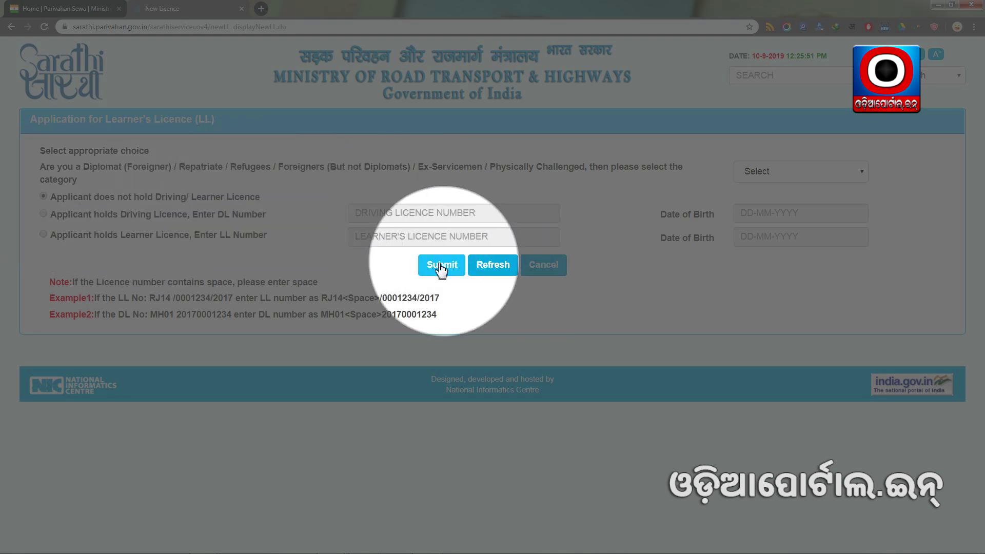
click(447, 270)
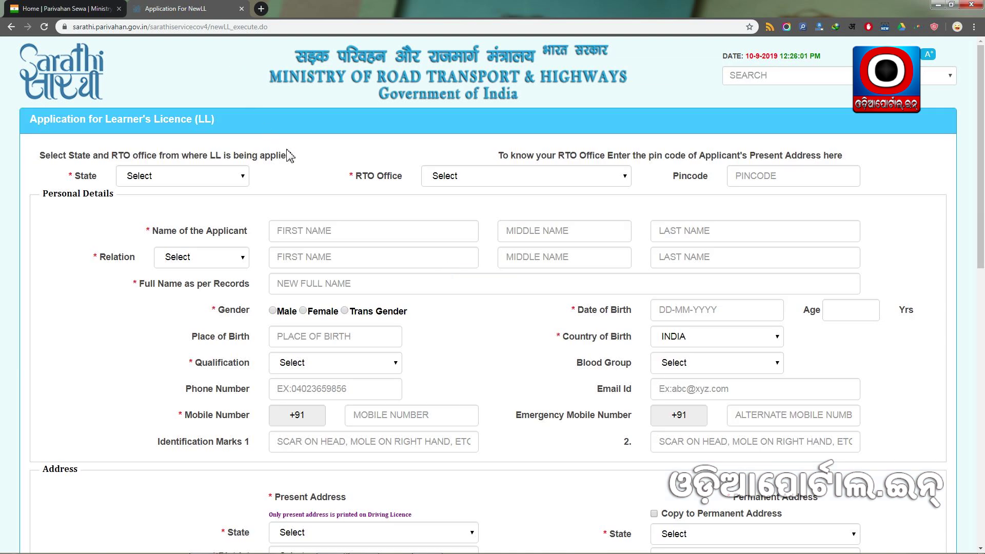
scroll(331, 175, down, 12)
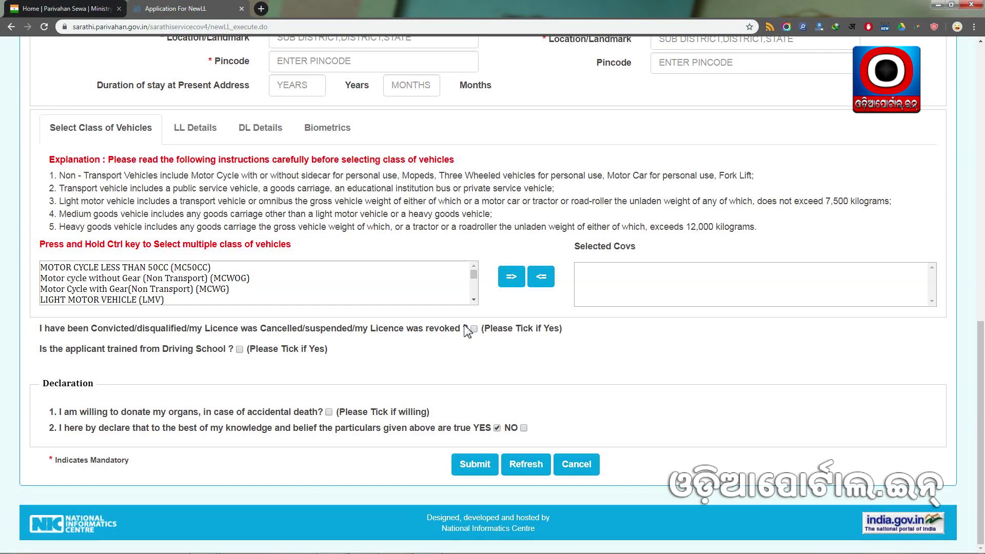
scroll(467, 331, up, 10)
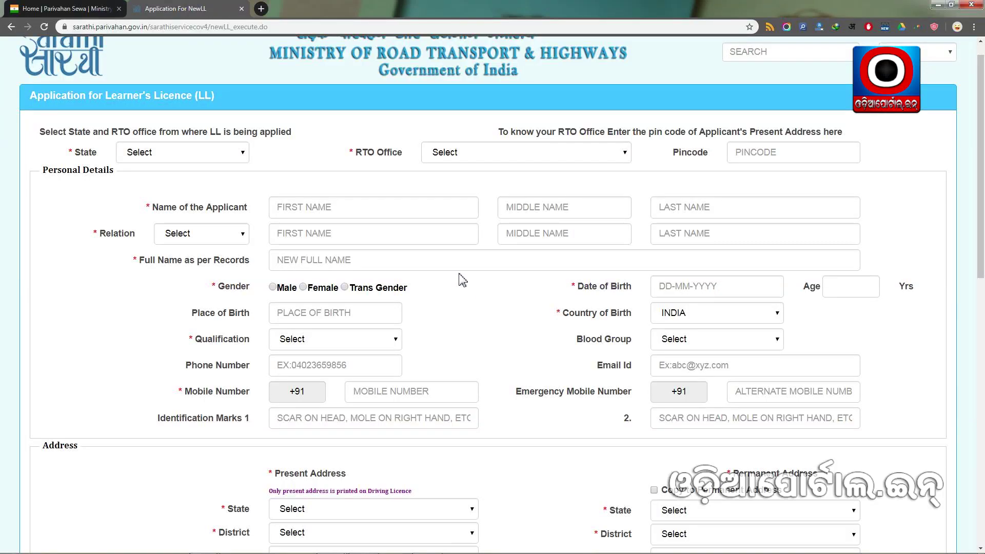
scroll(469, 290, down, 12)
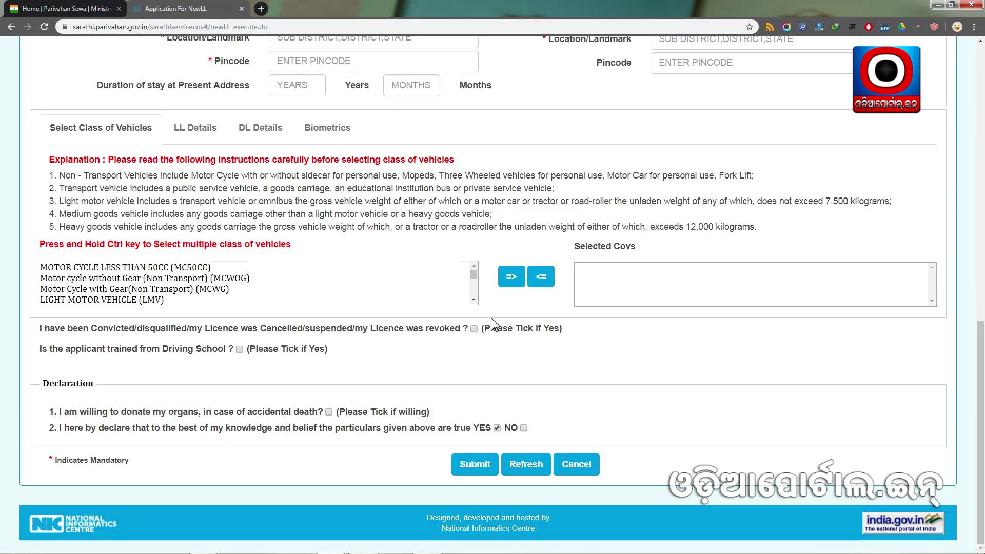
scroll(486, 328, up, 12)
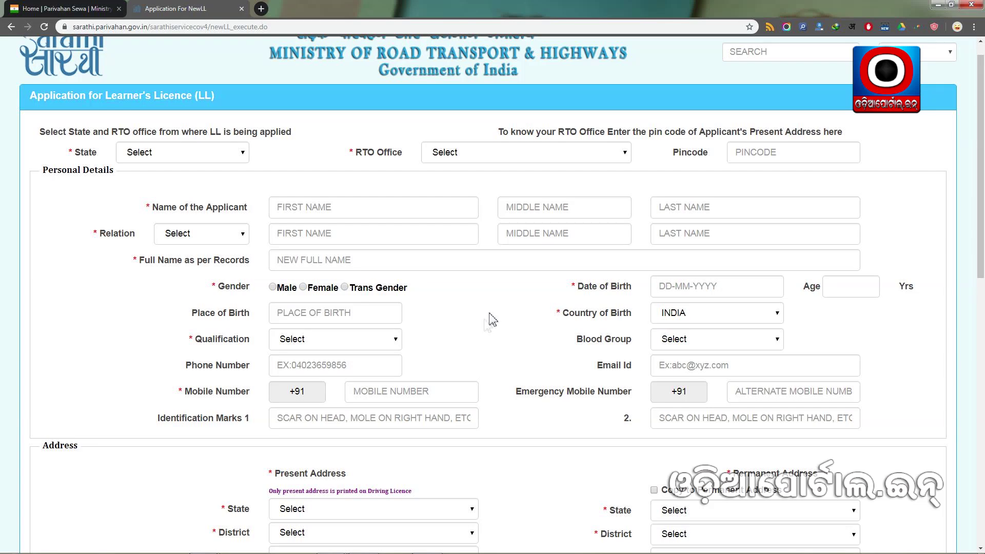
scroll(477, 302, up, 1)
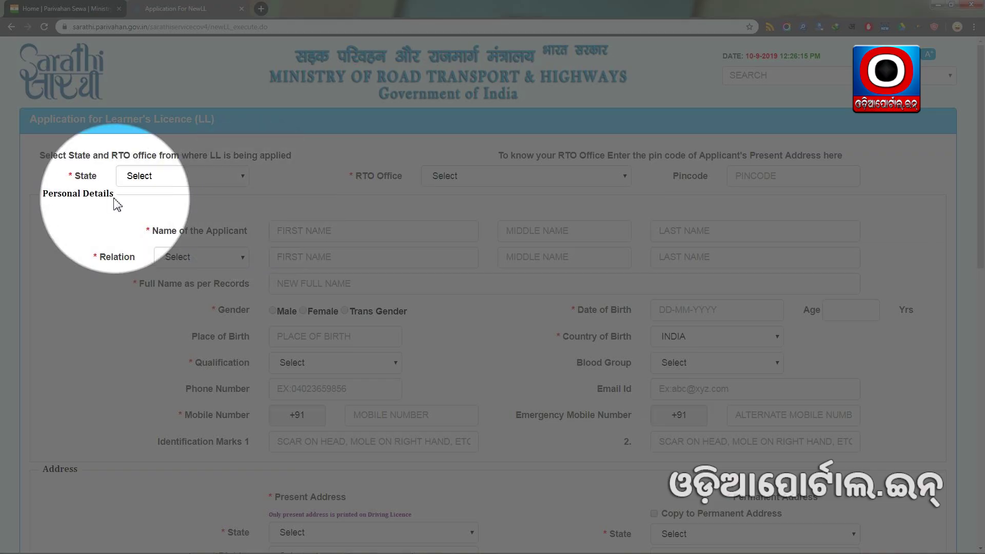
Select Odisha in the State dropdown and RTO,CUTTACK -- OD05 as the RTO office.
click(180, 177)
scroll(180, 329, down, 2)
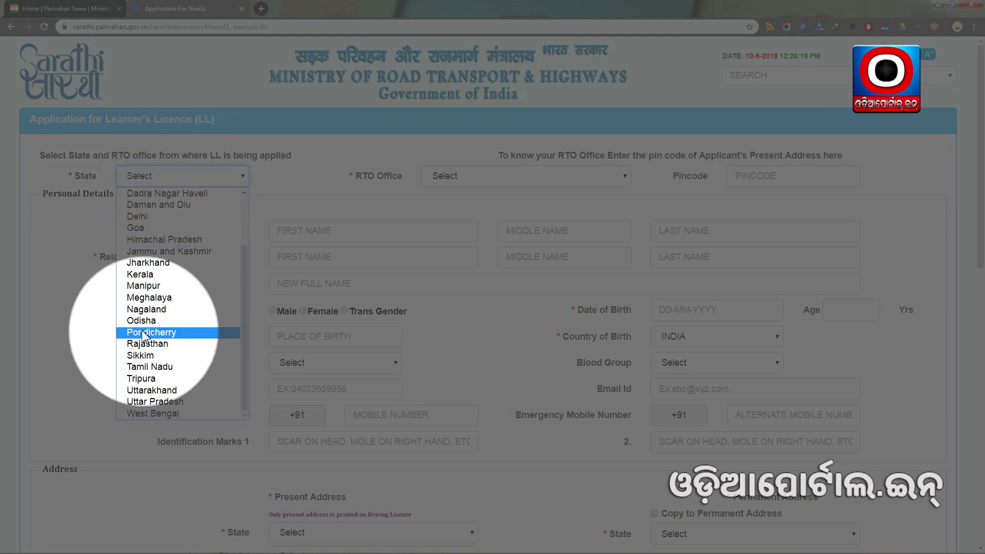
click(175, 322)
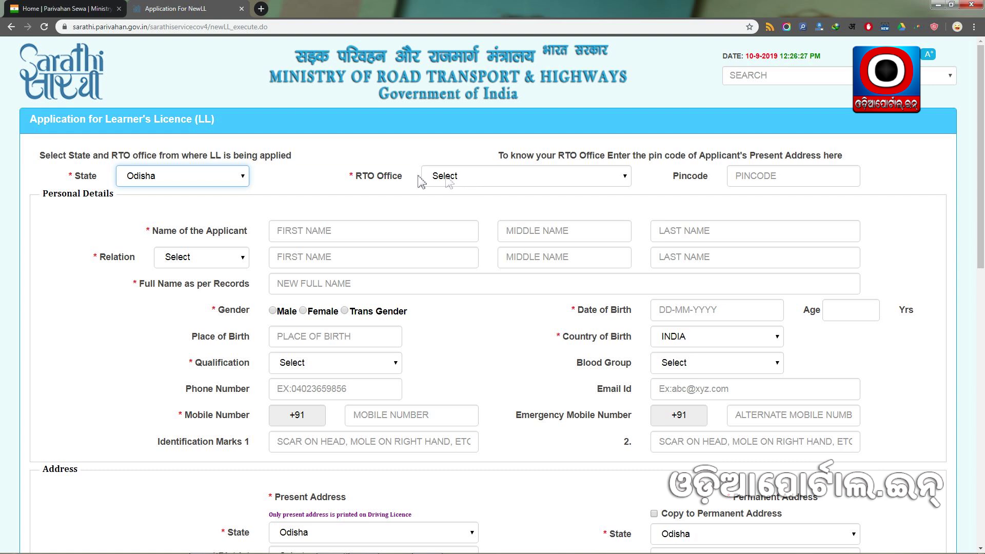
click(470, 177)
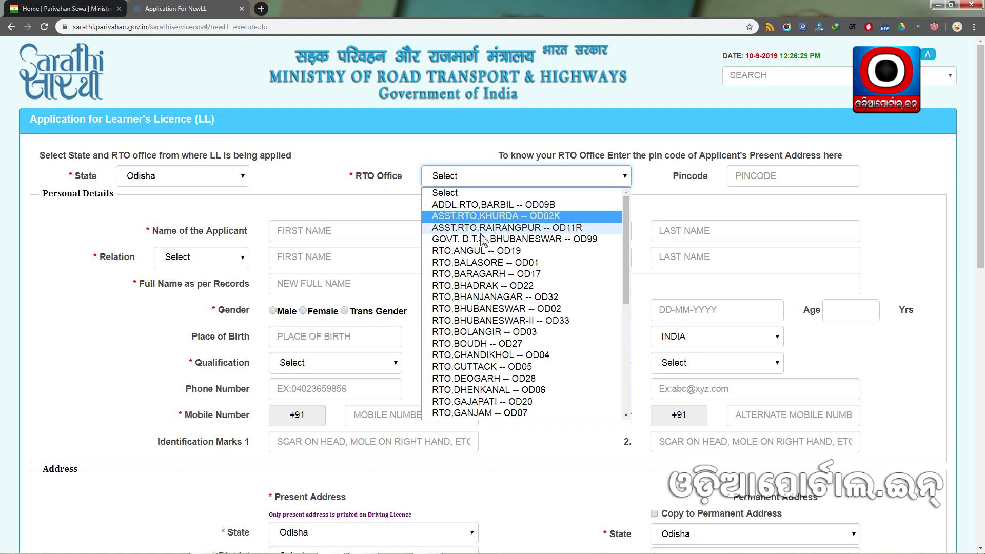
scroll(528, 300, down, 5)
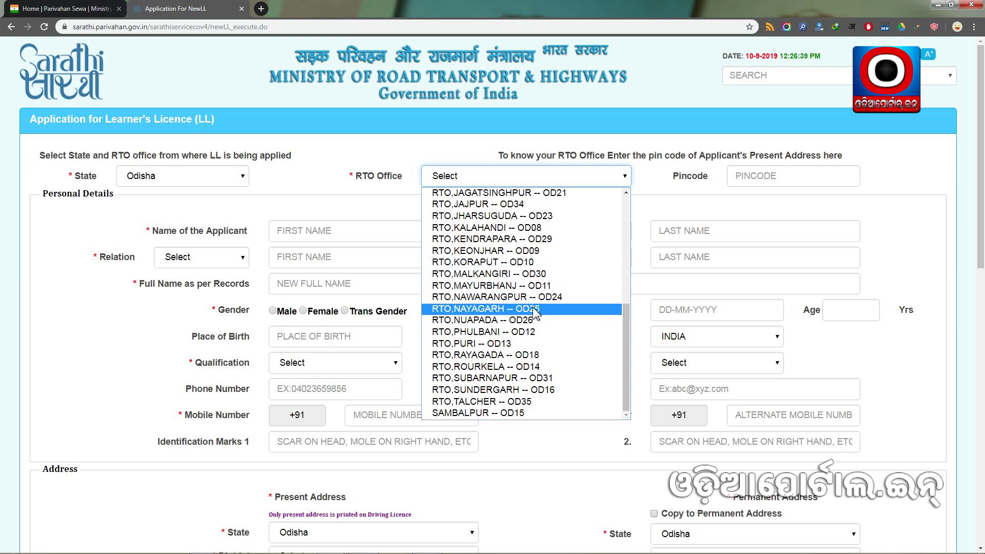
scroll(535, 313, up, 3)
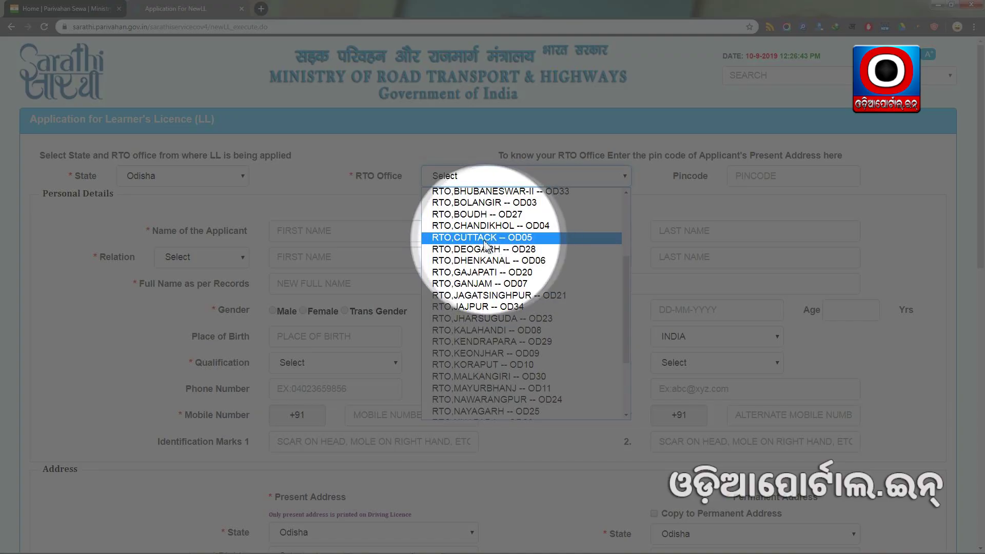
click(495, 239)
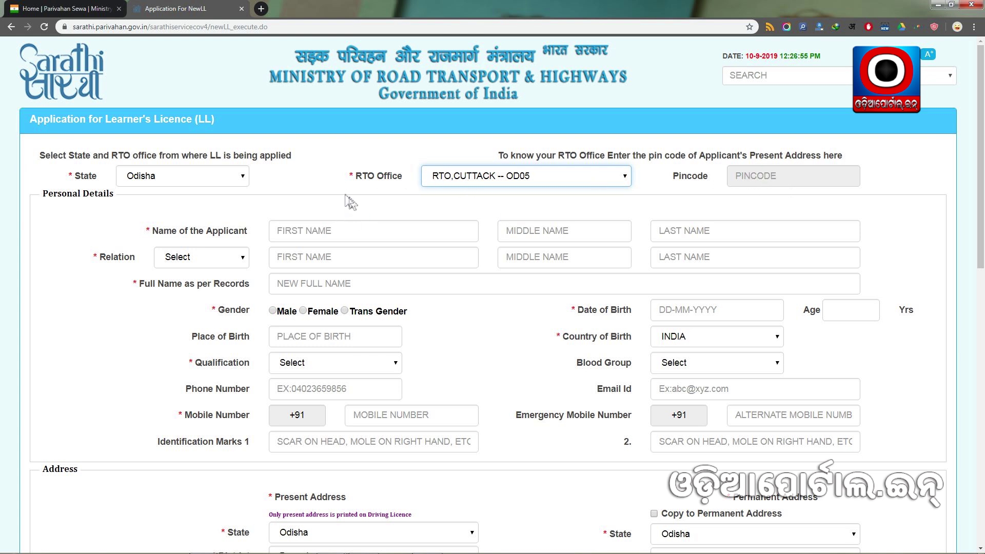
scroll(195, 236, down, 1)
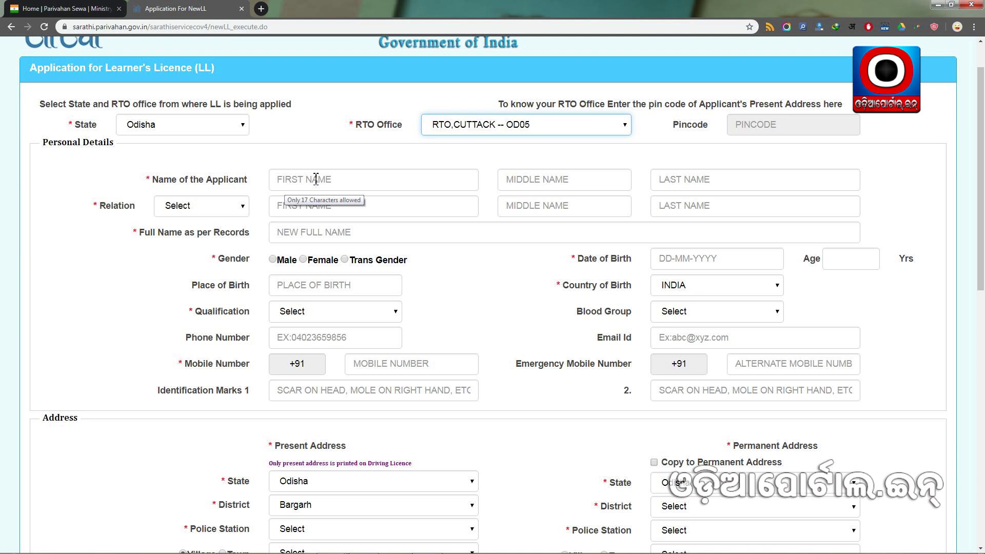
Enter the applicant's first and last name.
click(316, 179)
key(Tab)
key(Tab)
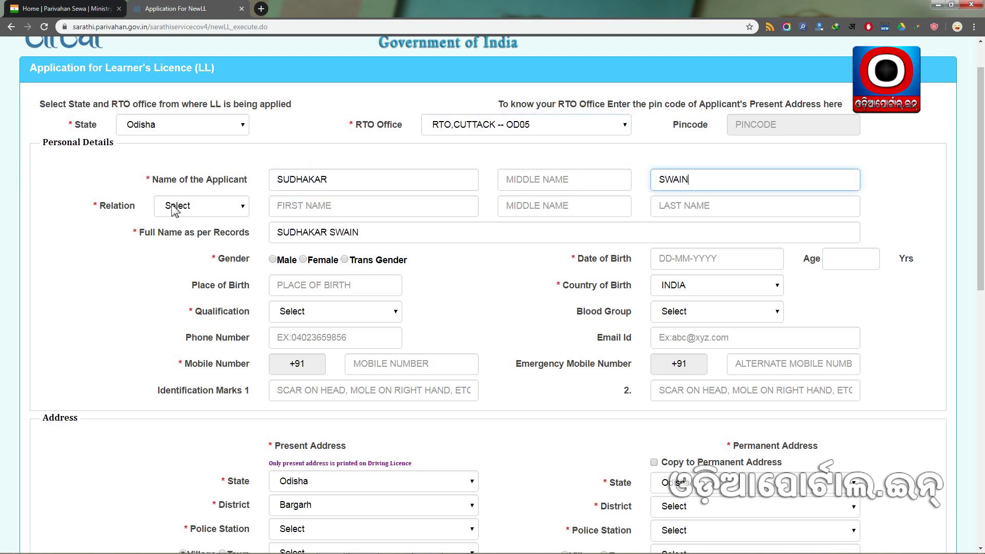
Set the relation to Father and enter the father's first and last name.
click(224, 212)
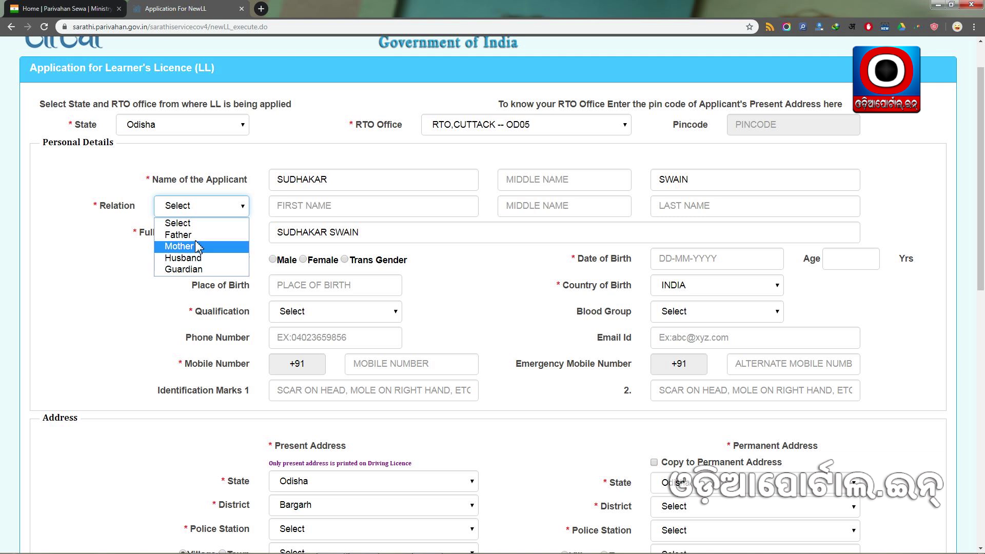
click(214, 180)
click(199, 210)
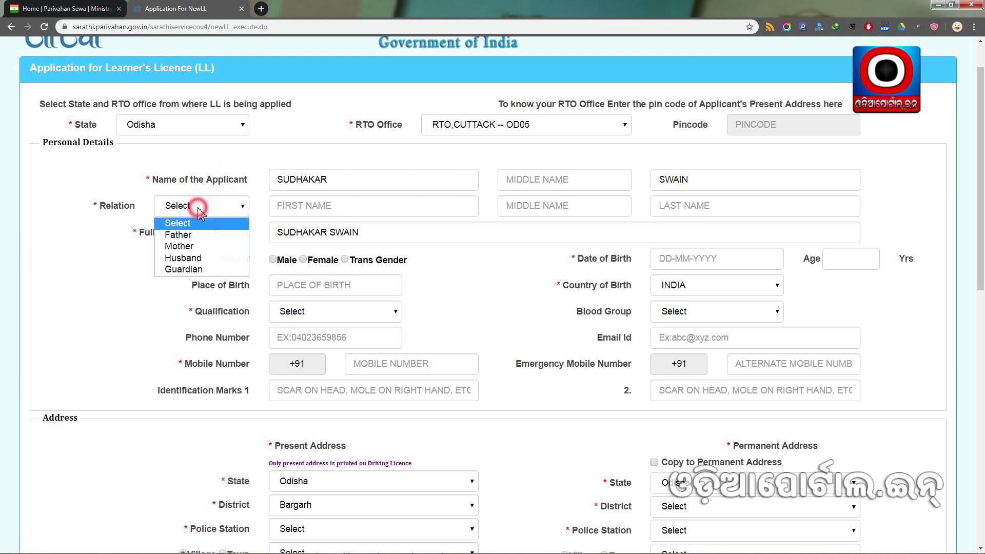
click(191, 236)
click(302, 209)
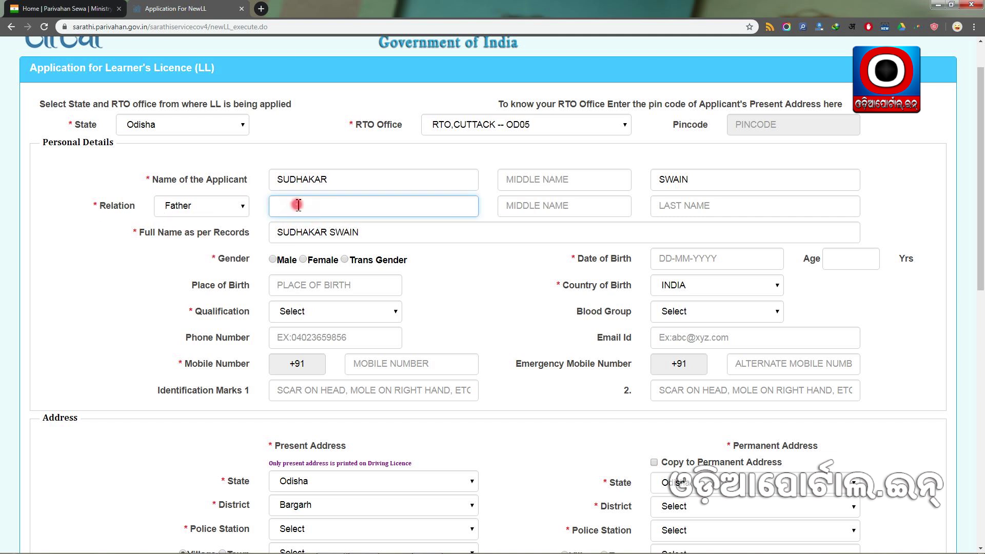
click(643, 205)
click(392, 205)
key(Tab)
key(Tab)
click(148, 264)
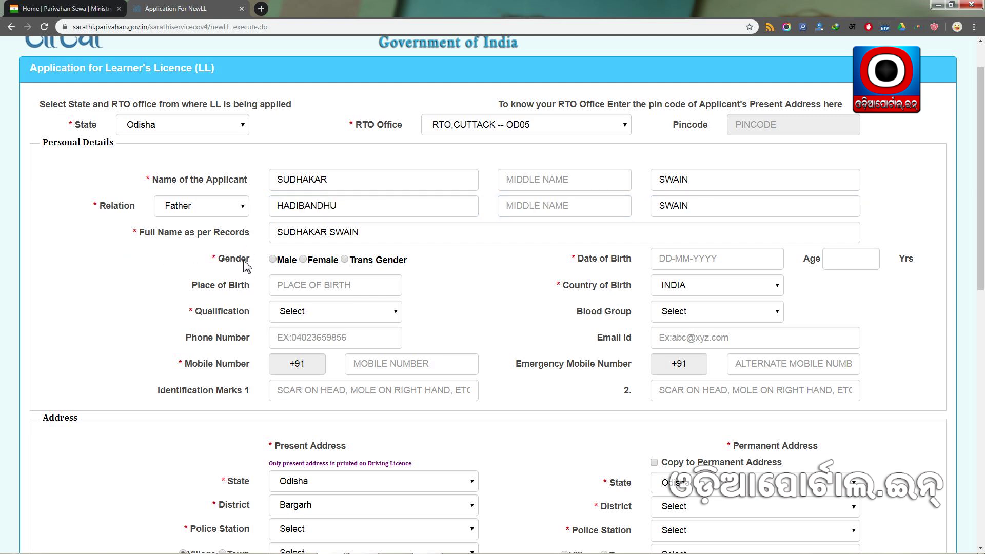
Set the applicant's gender to Male.
scroll(245, 266, down, 1)
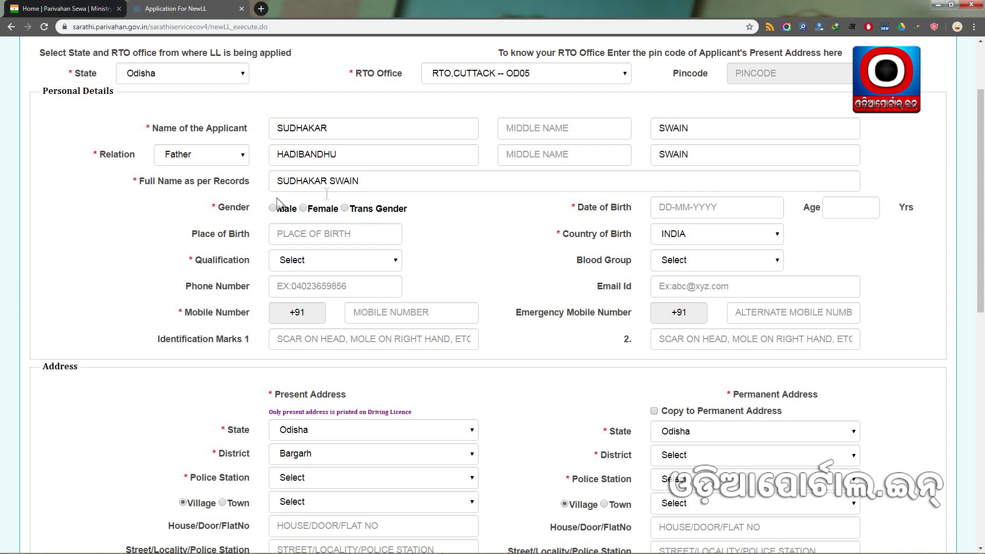
click(272, 207)
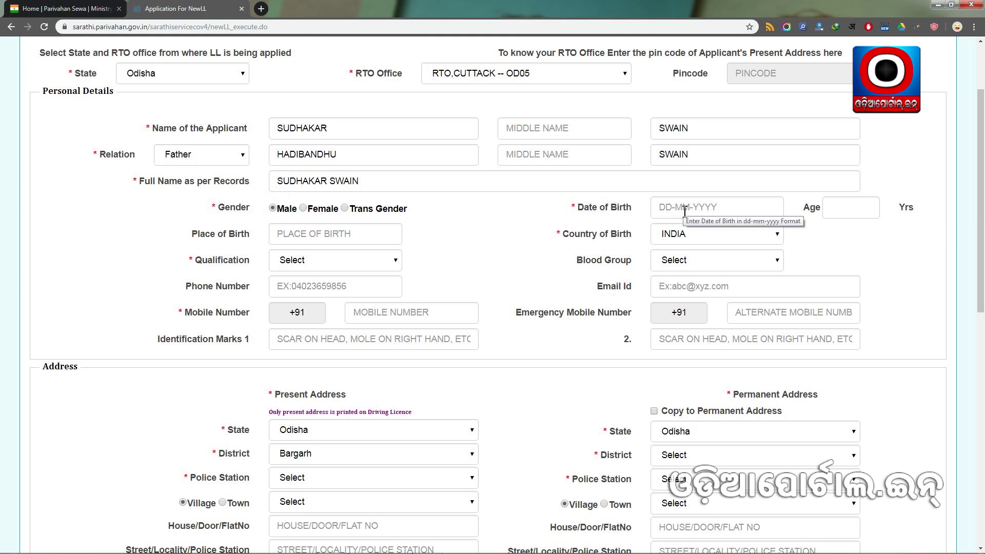
click(703, 206)
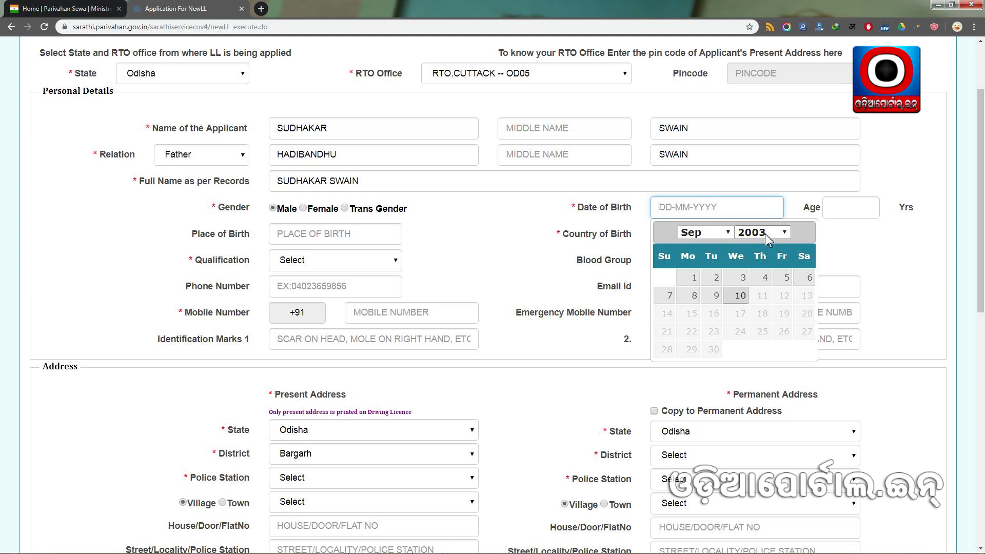
click(765, 234)
scroll(763, 296, up, 10)
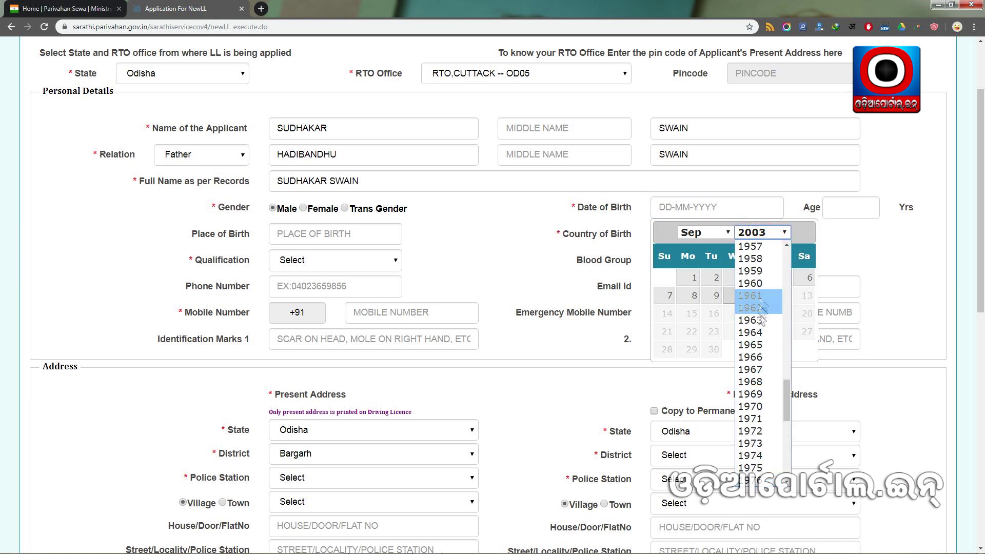
click(762, 307)
click(704, 233)
click(706, 246)
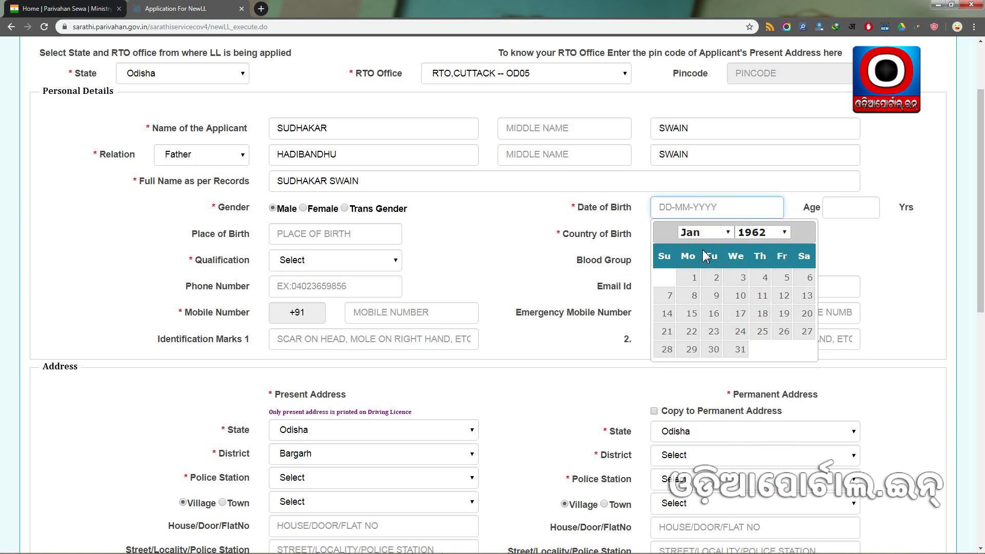
click(762, 277)
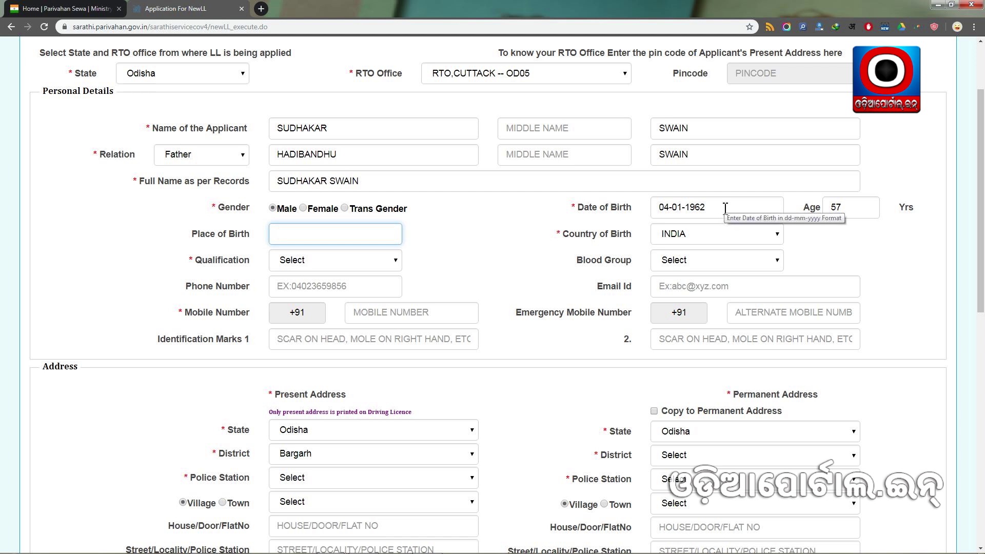
drag(829, 208, 853, 208)
click(850, 233)
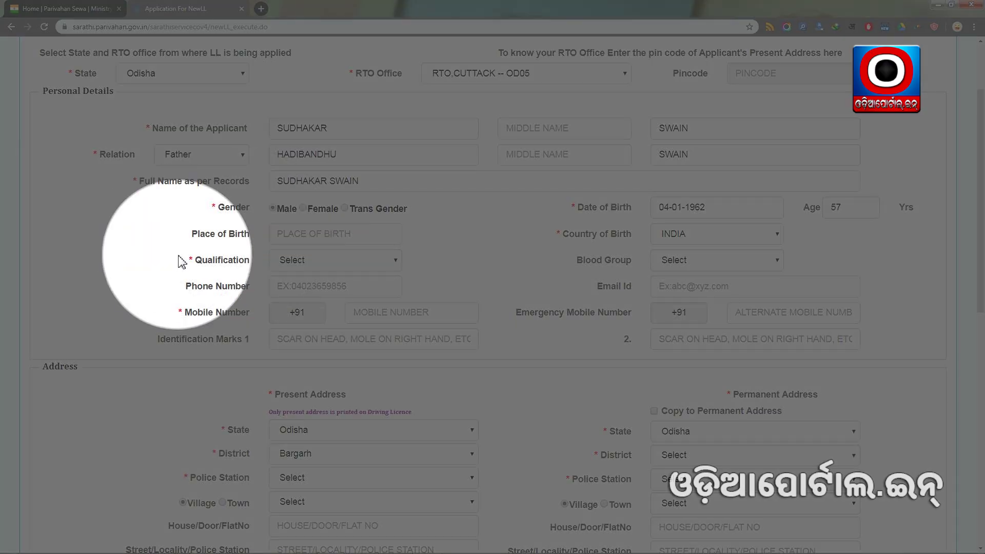
click(190, 259)
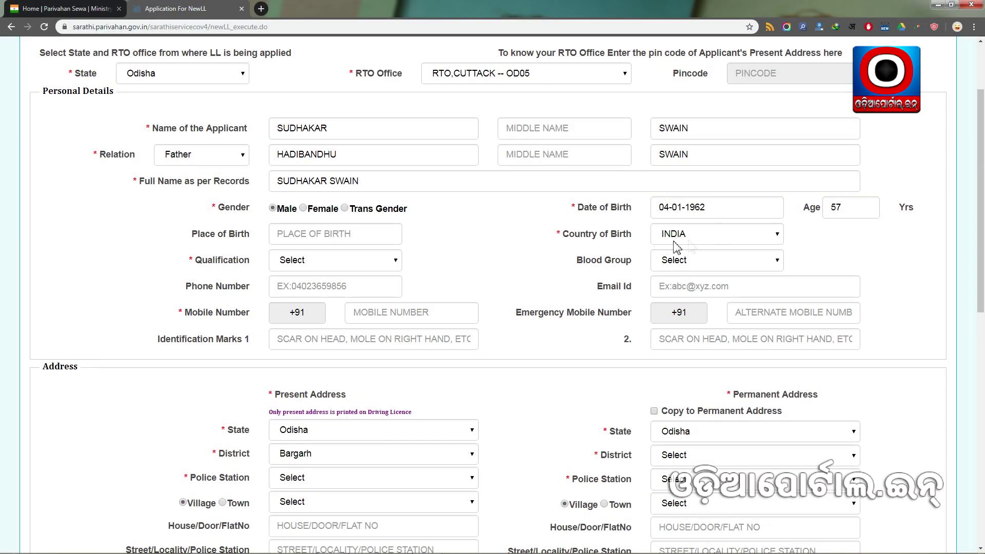
Set qualification to Graduate in Non Medical Sciences and blood group to O+.
click(310, 263)
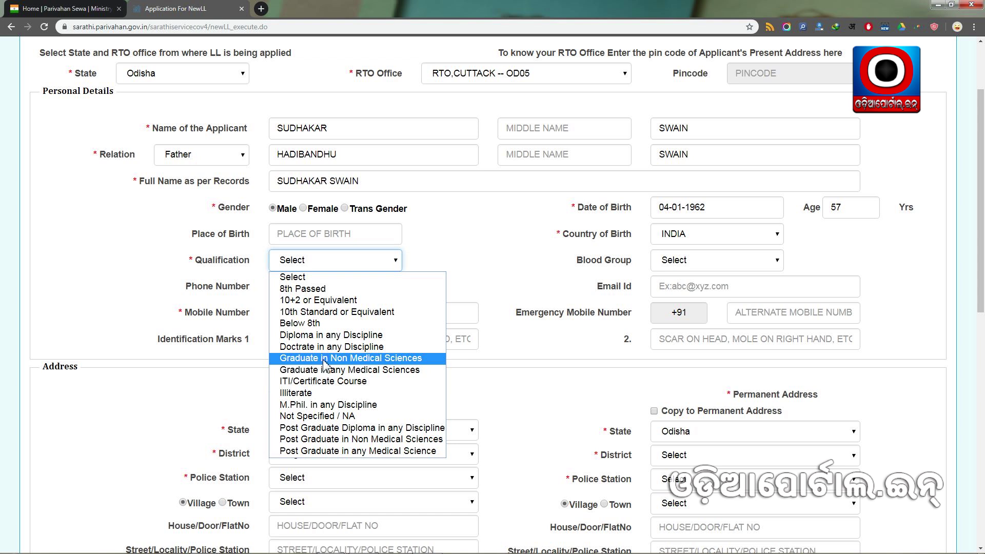
click(323, 359)
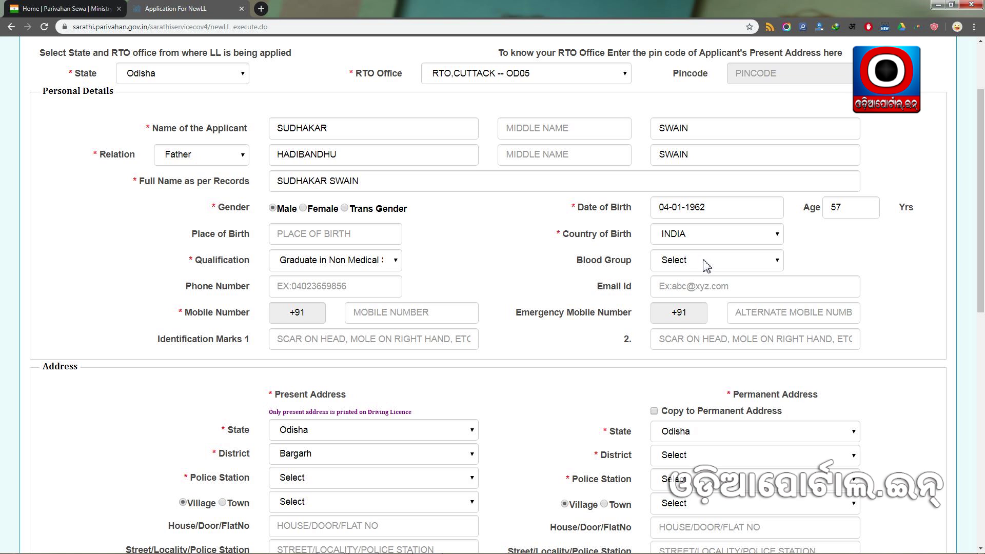
click(707, 265)
click(692, 349)
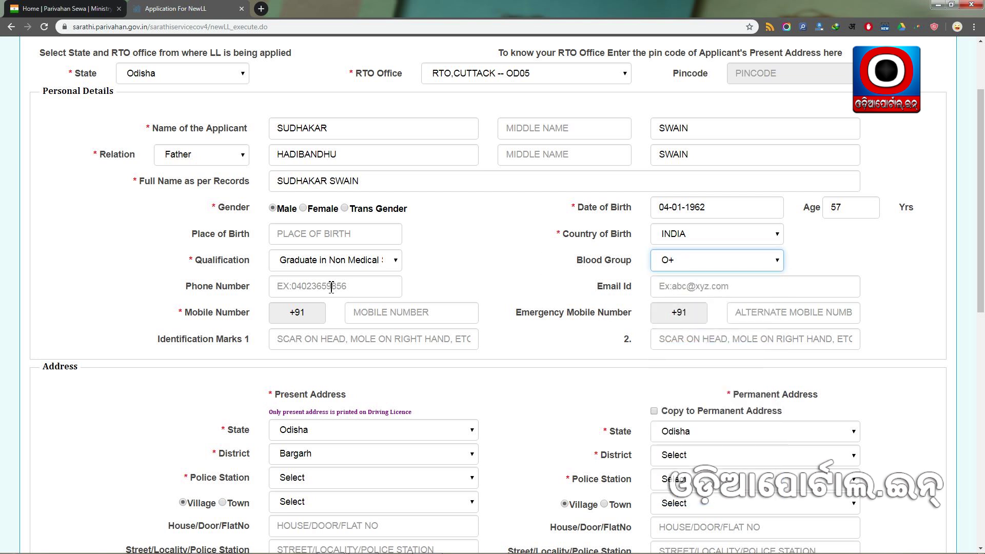
Enter the contact e-mail and mobile number, leaving emergency number and identification marks blank.
click(725, 290)
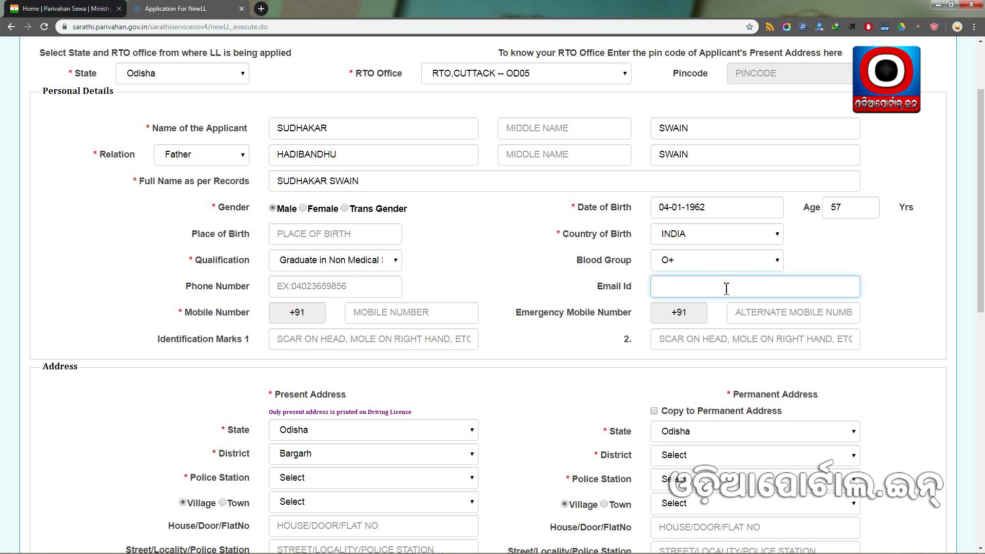
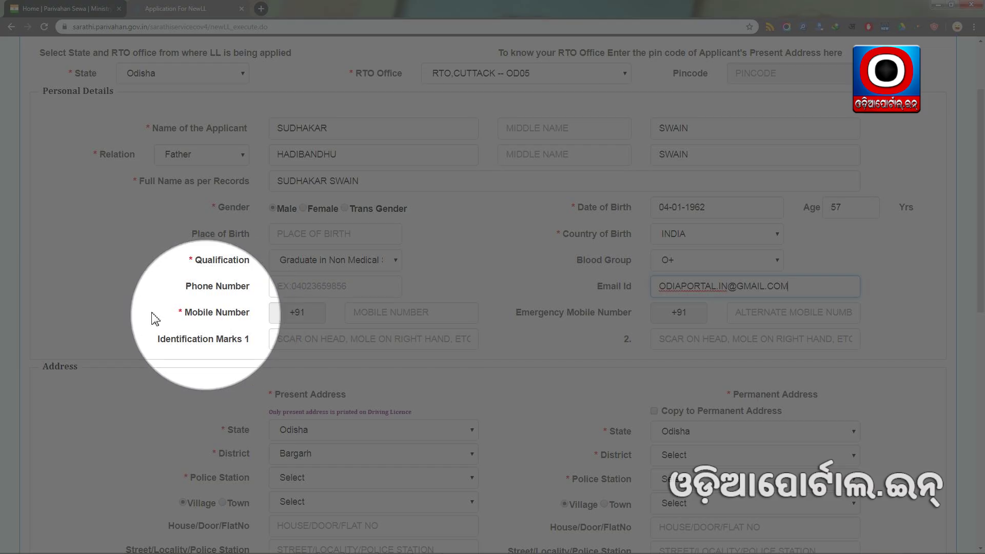
click(385, 312)
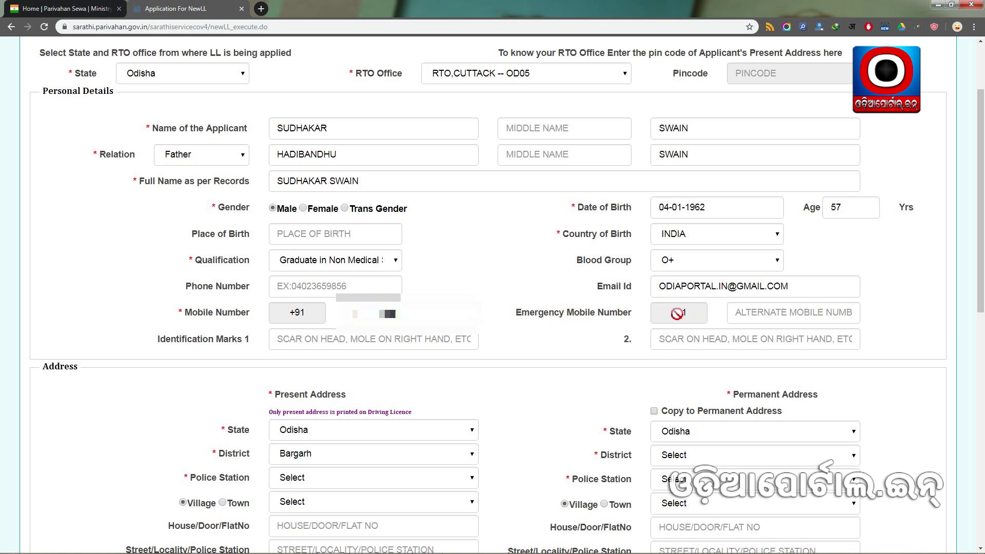
click(748, 318)
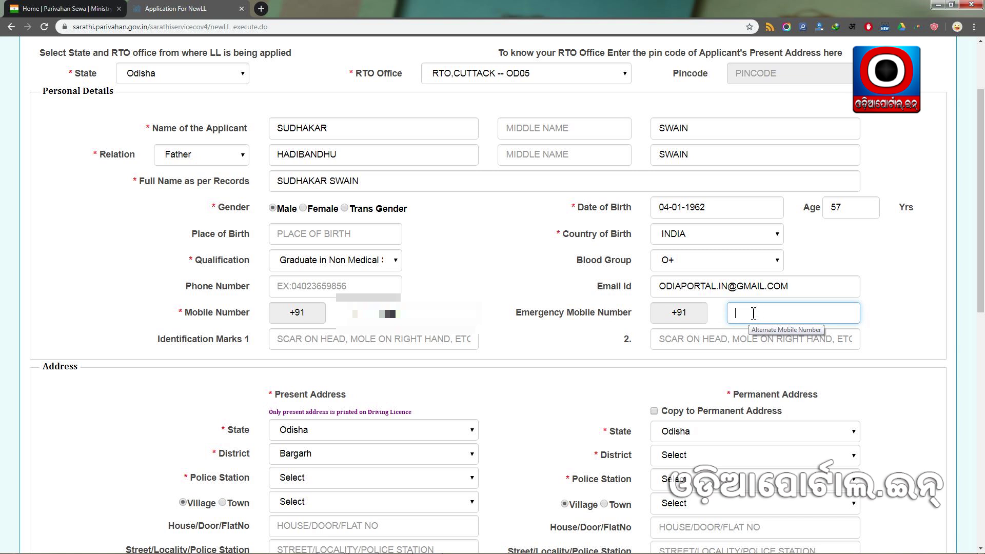
click(182, 342)
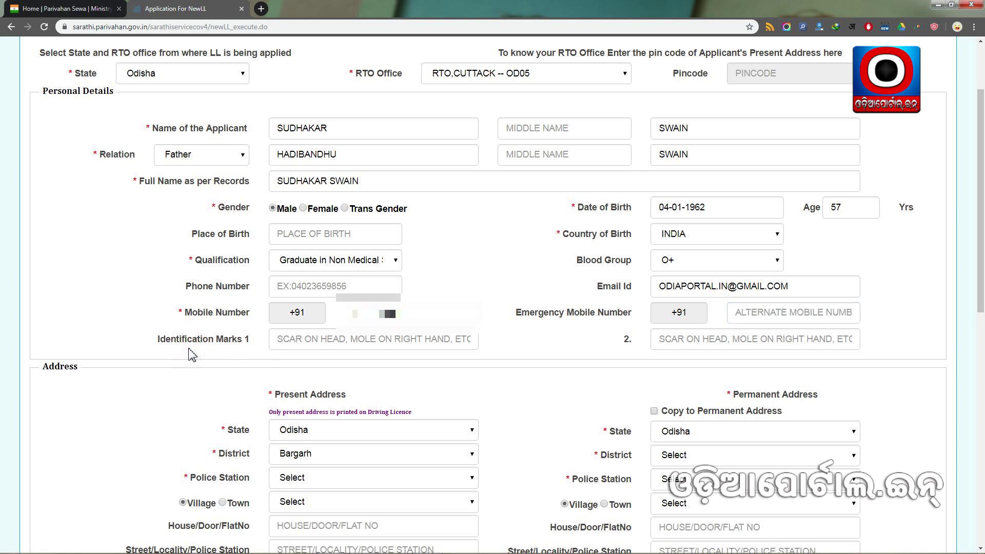
click(192, 354)
click(327, 339)
click(695, 345)
click(550, 344)
scroll(534, 350, down, 3)
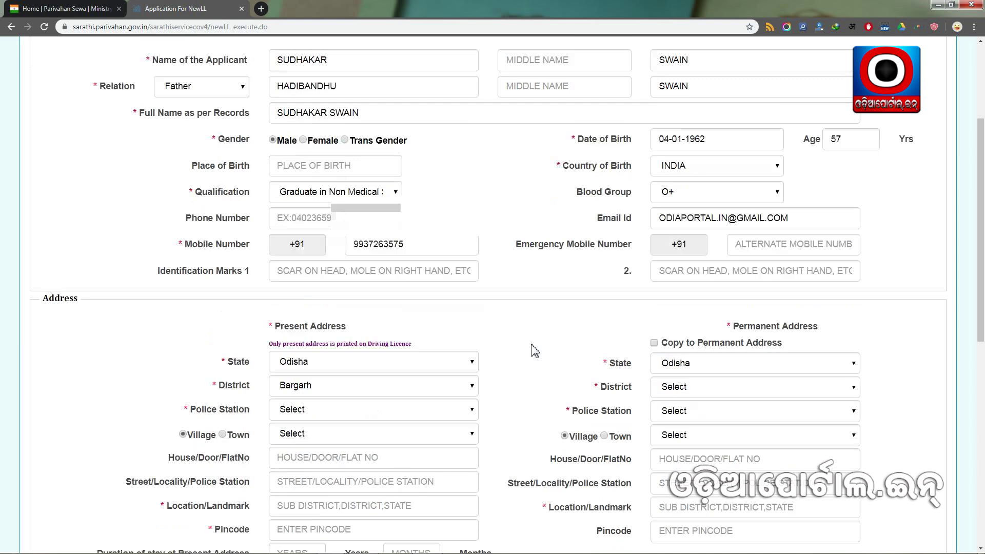
scroll(223, 210, down, 2)
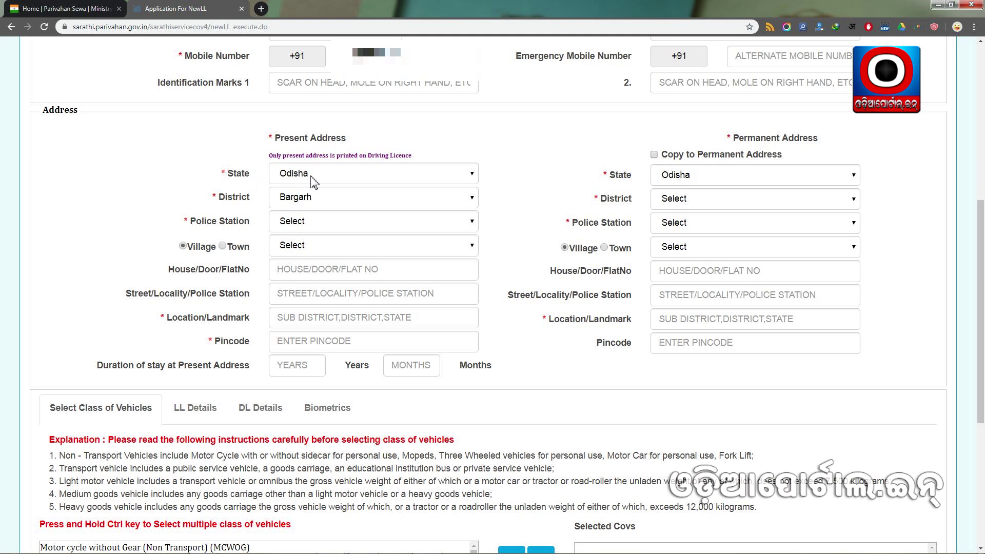
Select district Cuttack, police station Nemalo and village Jhadeswarpur for the present address.
click(313, 197)
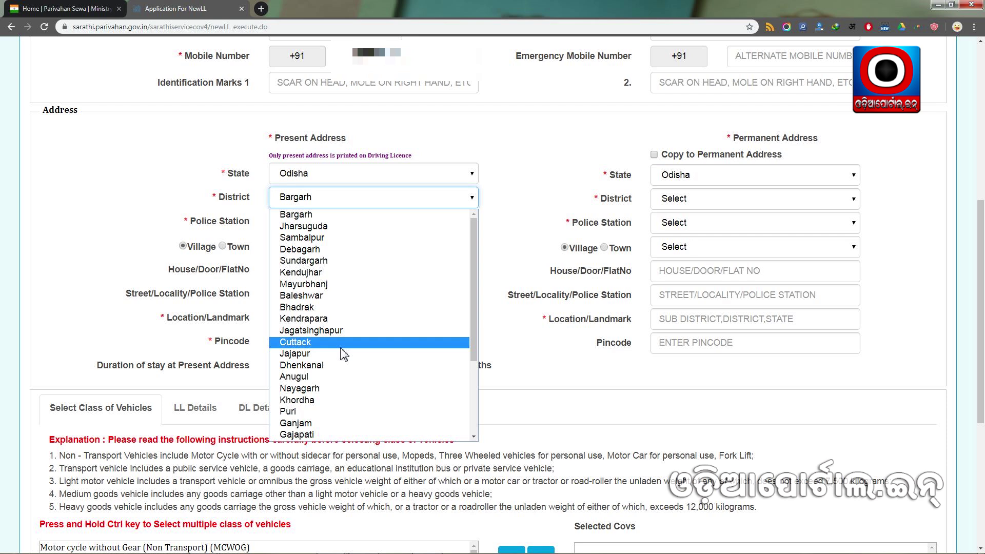
click(338, 342)
click(317, 221)
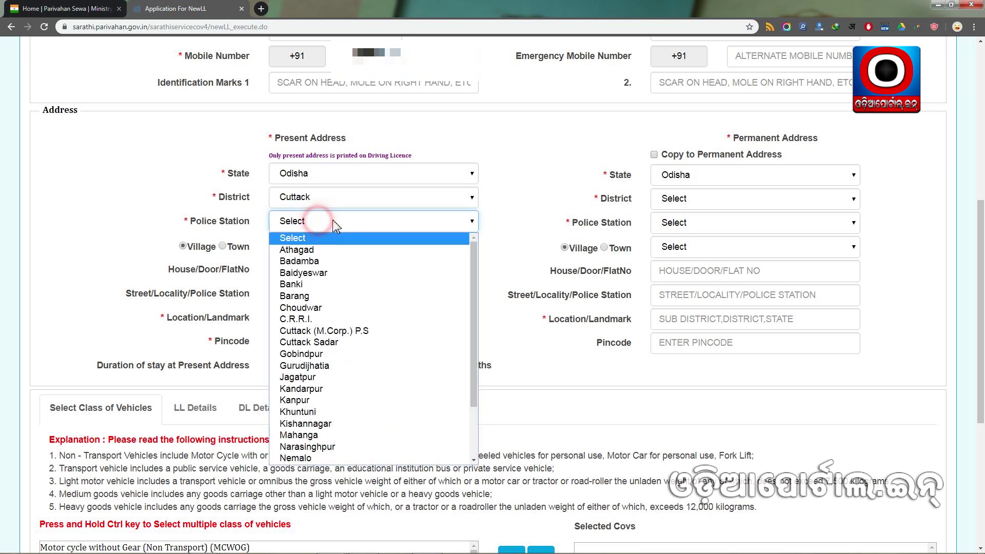
click(318, 457)
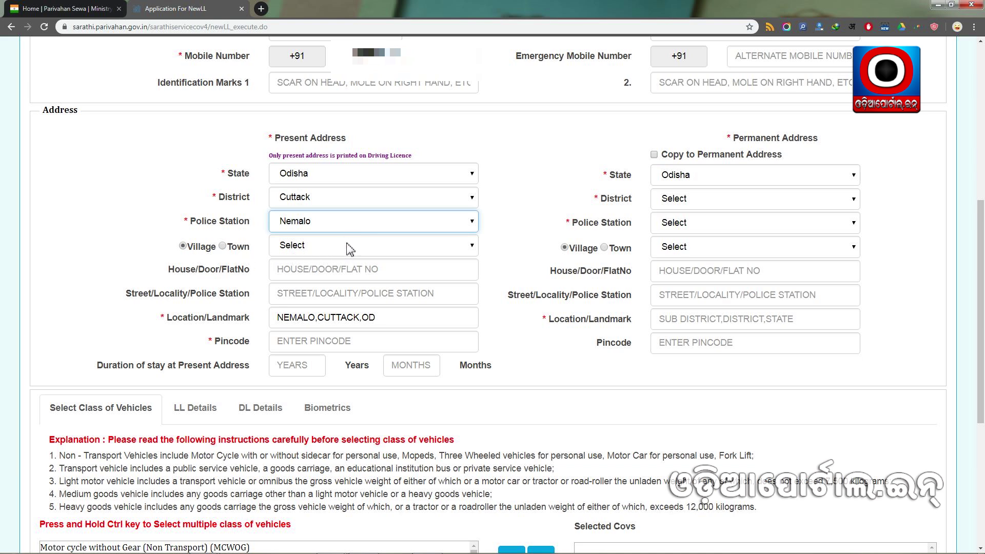
click(349, 245)
scroll(380, 400, down, 3)
scroll(395, 367, up, 3)
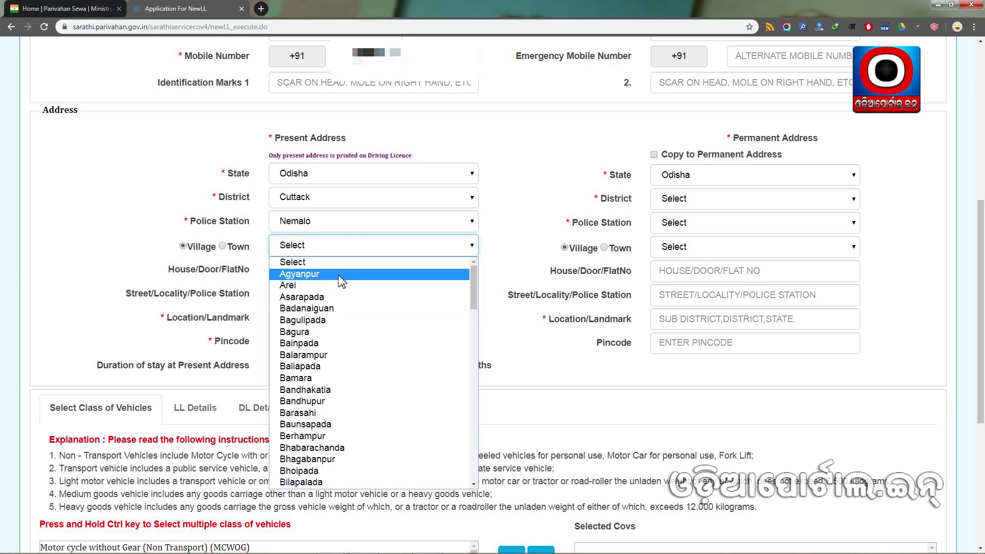
scroll(373, 307, down, 15)
scroll(367, 347, up, 1)
scroll(365, 351, up, 5)
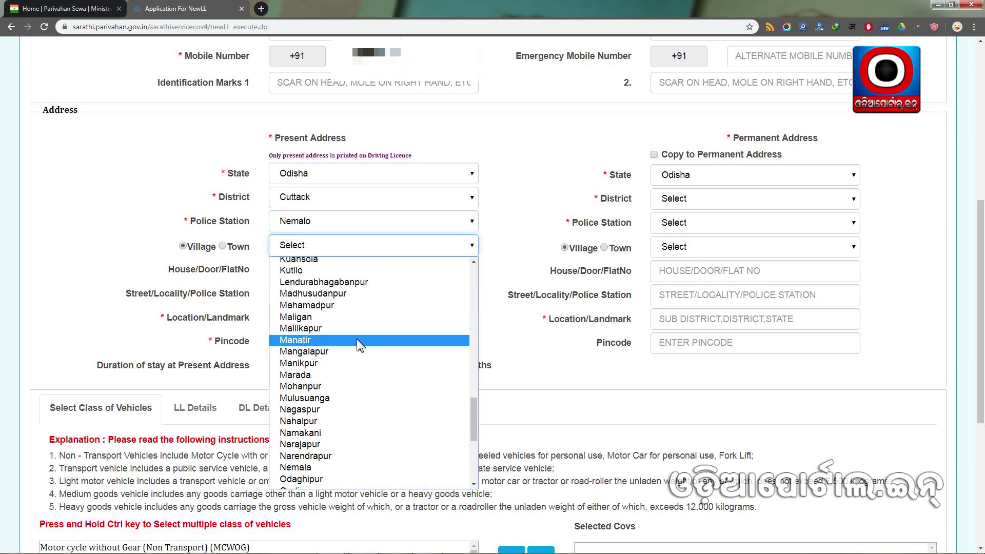
scroll(359, 344, up, 6)
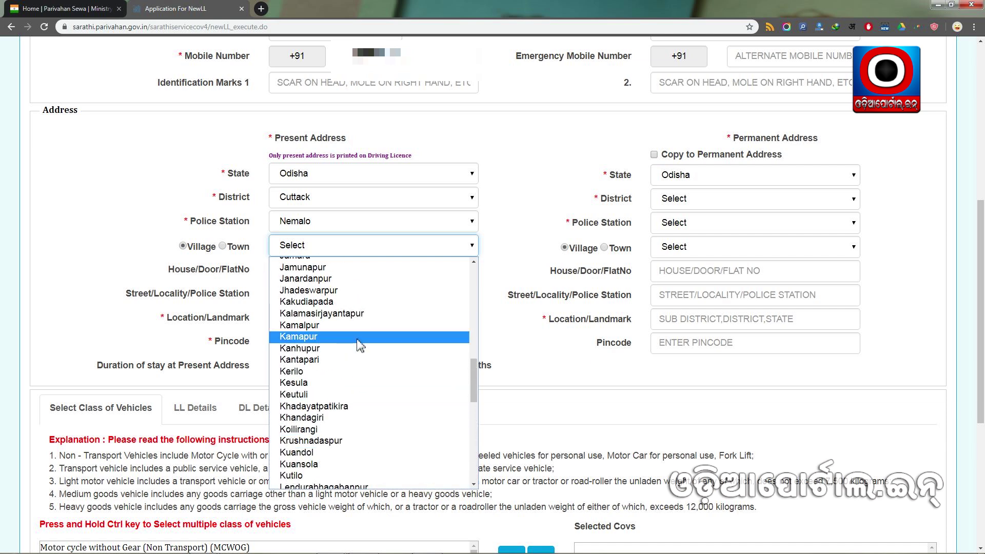
click(354, 290)
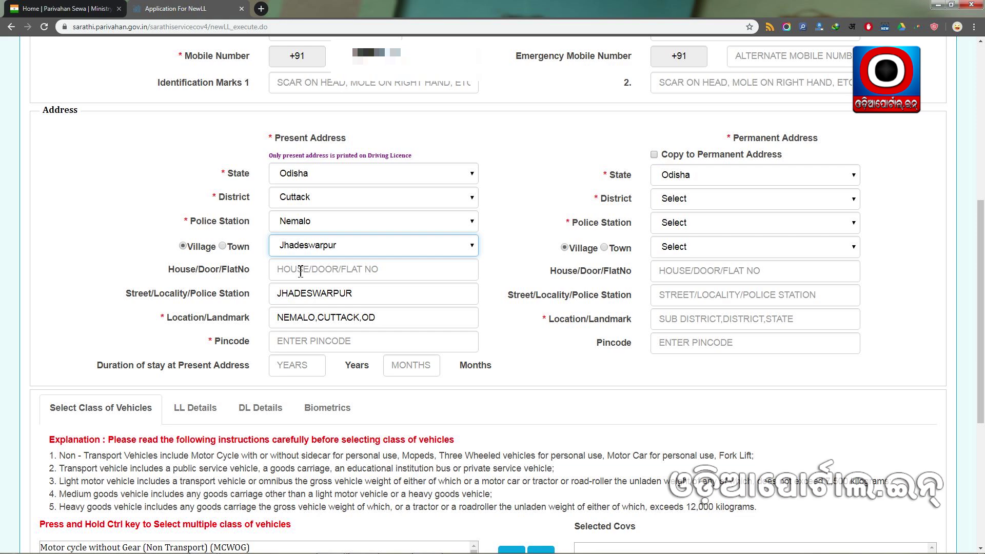
Enter the present address pincode and copy the present address into the permanent address.
click(154, 300)
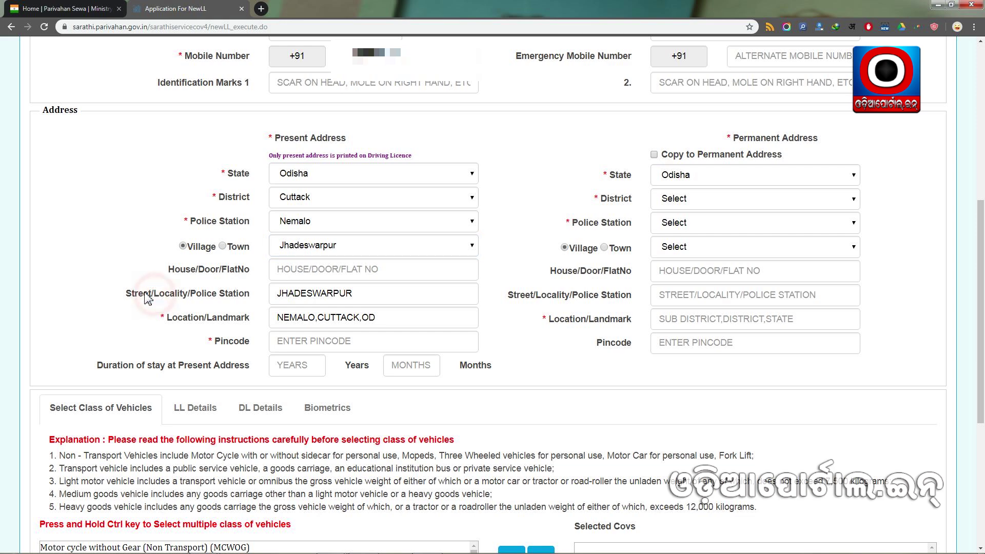
scroll(159, 300, down, 2)
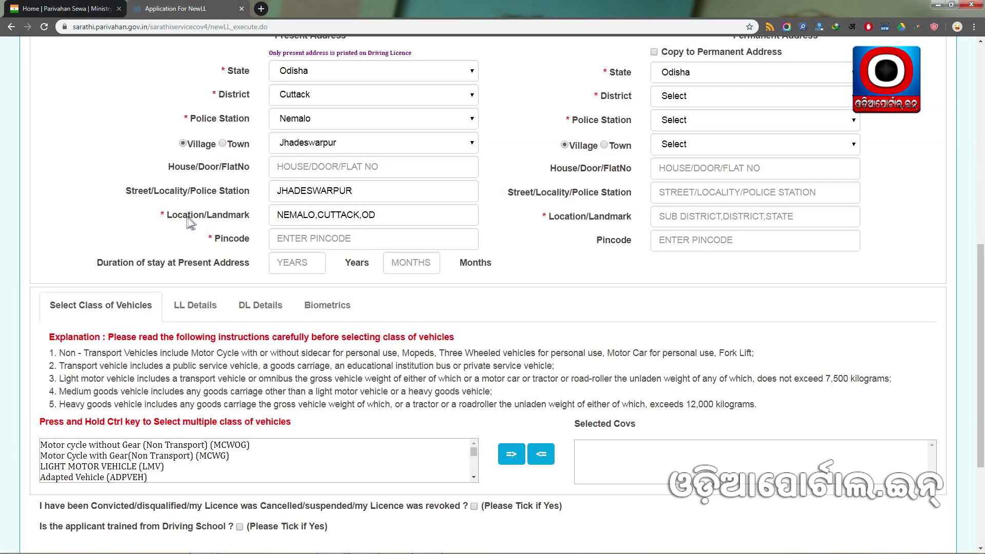
click(361, 214)
click(306, 239)
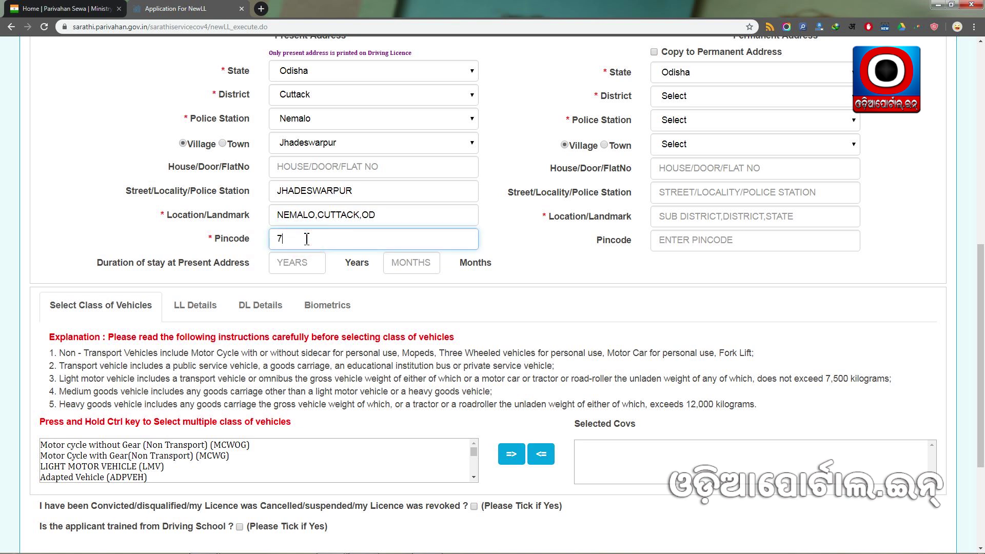
text(754134)
click(195, 255)
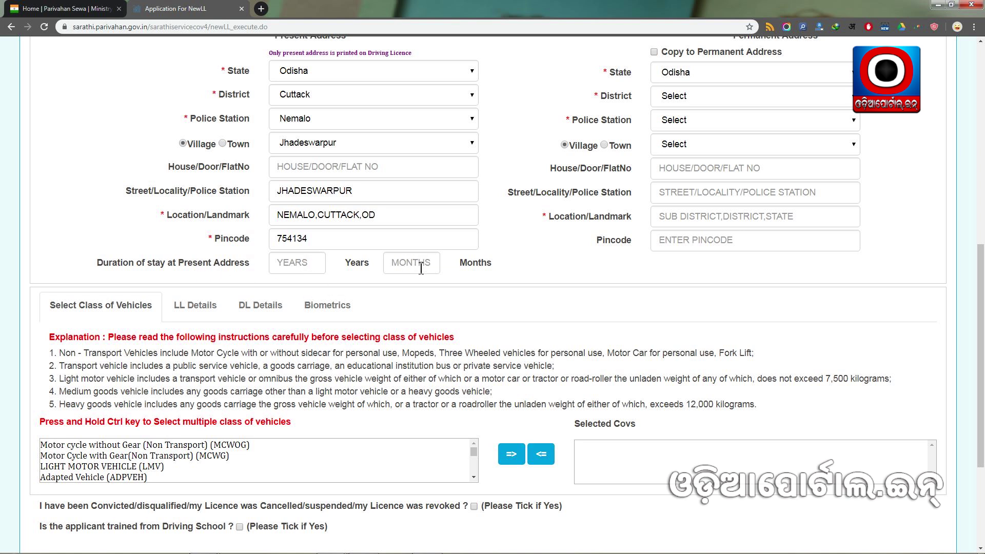
scroll(422, 271, up, 3)
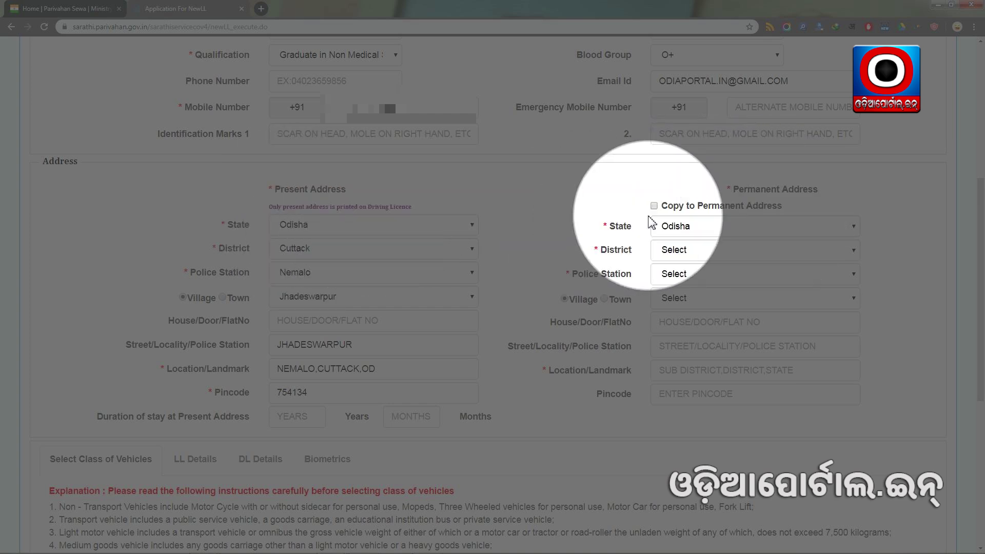
click(654, 205)
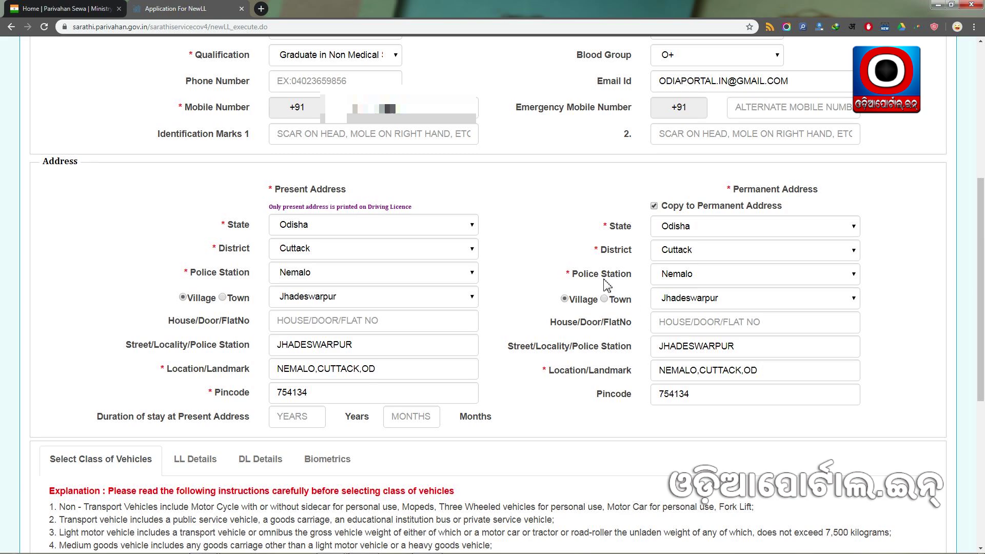
Scroll the form down to the class of vehicles list and Declaration section.
scroll(606, 287, down, 4)
scroll(510, 248, down, 2)
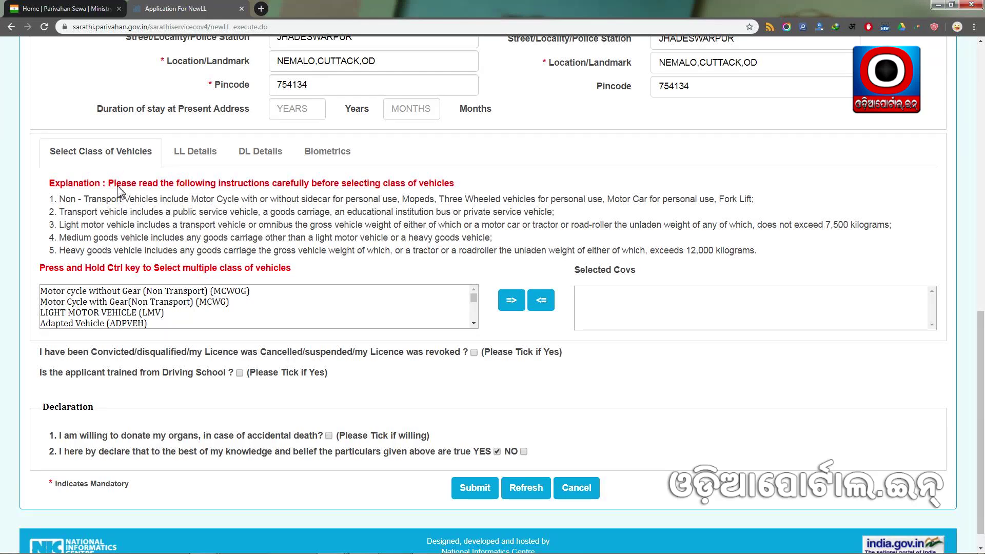
scroll(119, 192, down, 1)
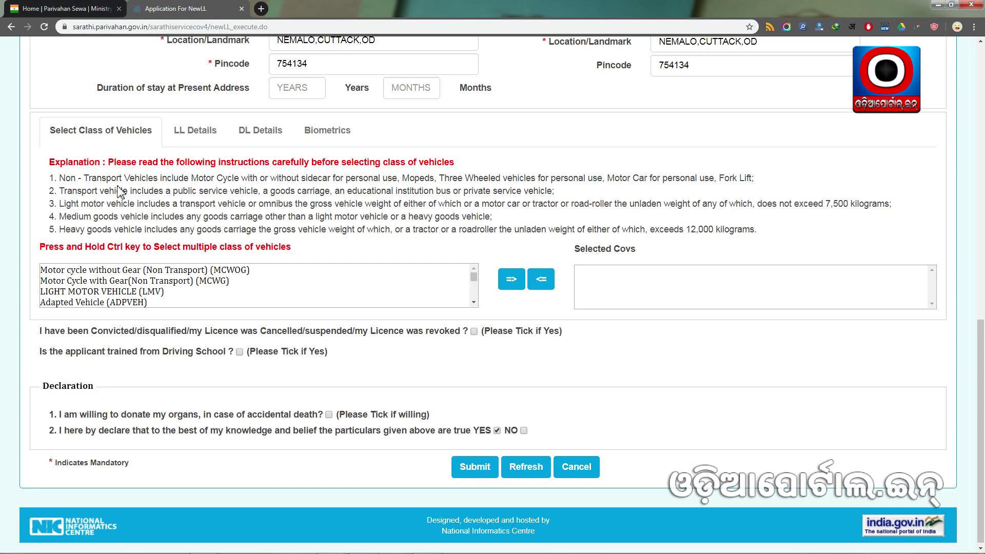
scroll(201, 213, down, 1)
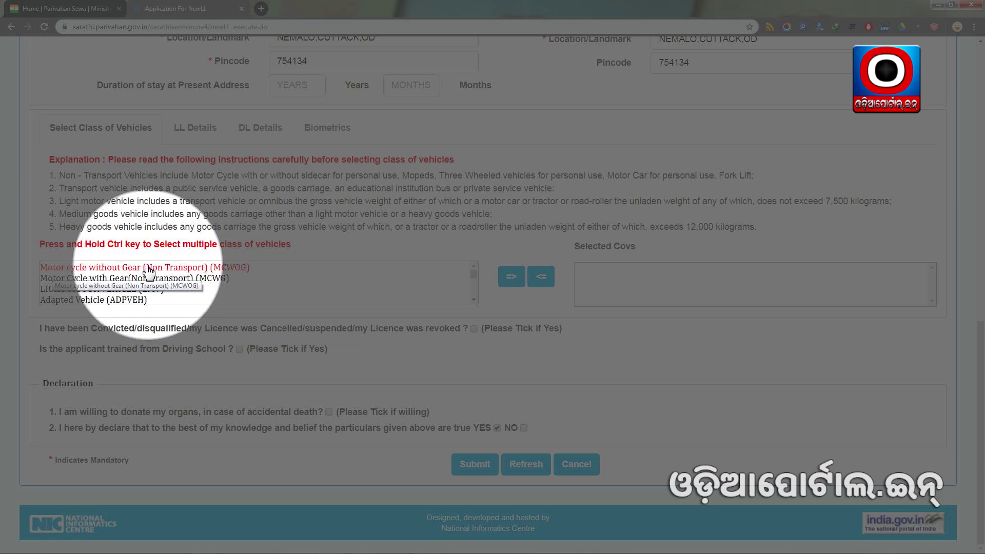
Move Motor Cycle with Gear (MCWG) from the vehicle class list into Selected Covs.
click(134, 280)
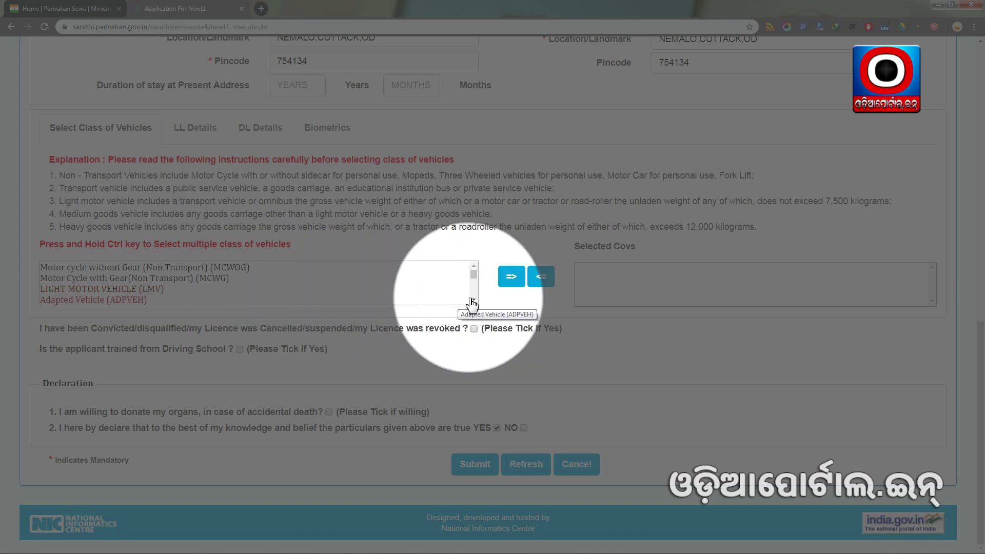
scroll(385, 297, down, 5)
scroll(128, 290, down, 4)
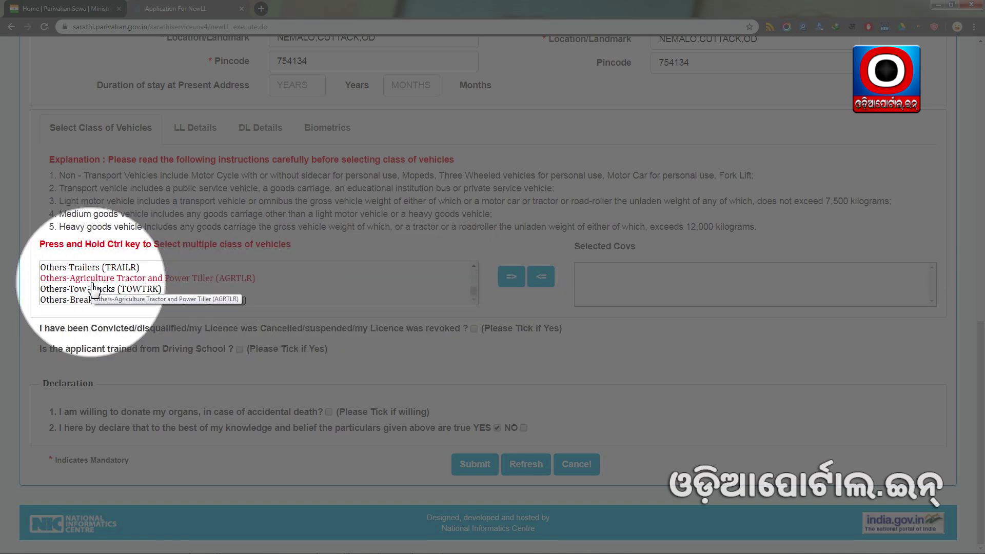
scroll(136, 292, up, 4)
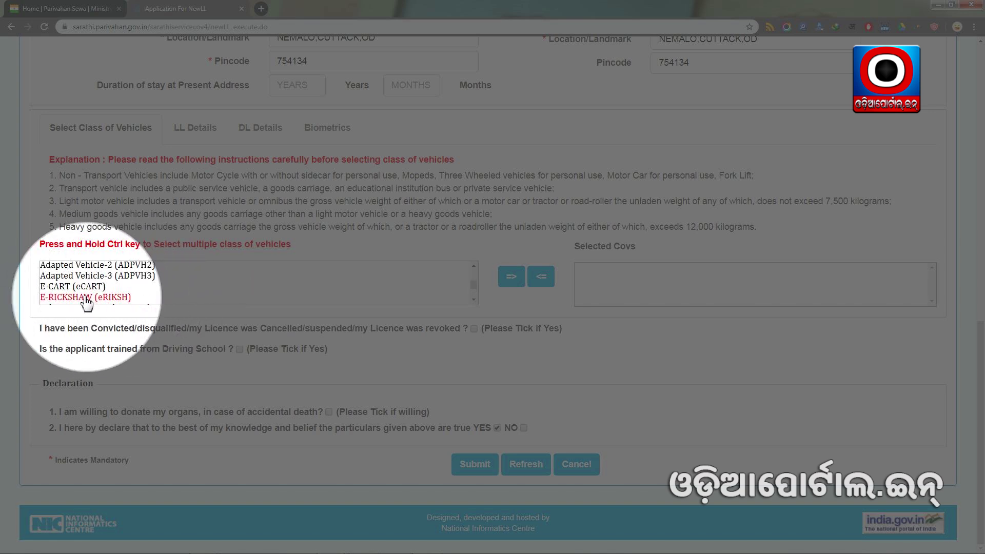
scroll(139, 292, down, 2)
scroll(146, 295, up, 1)
scroll(148, 292, up, 3)
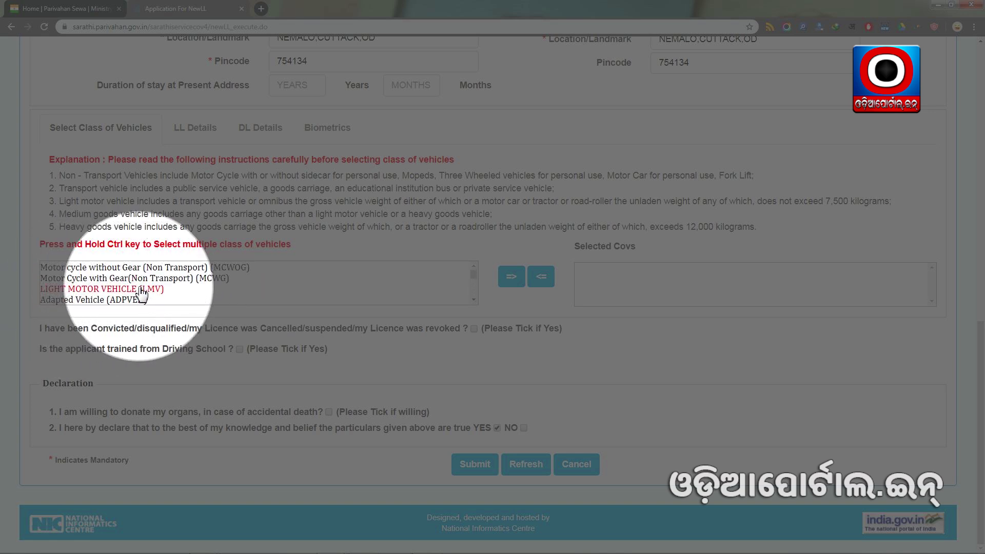
click(144, 278)
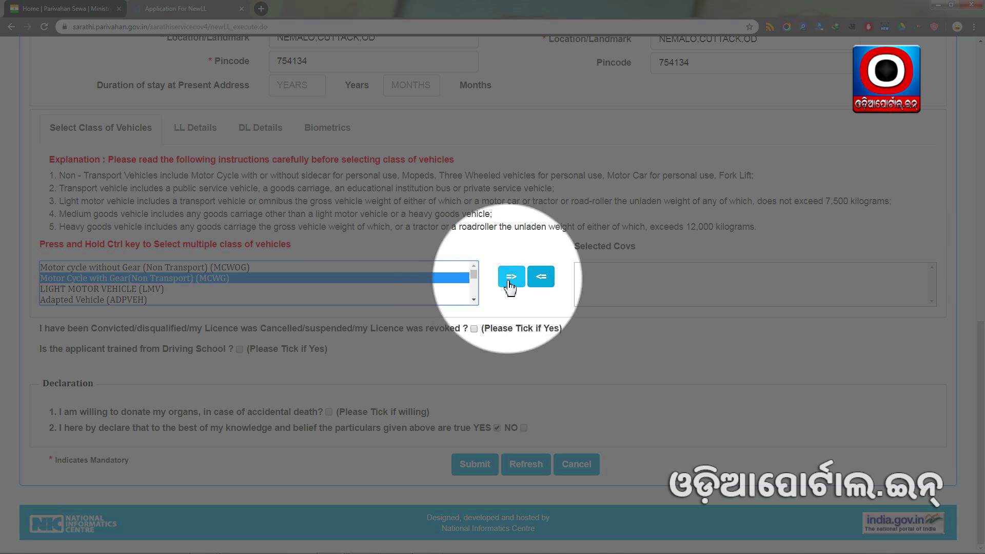
click(512, 282)
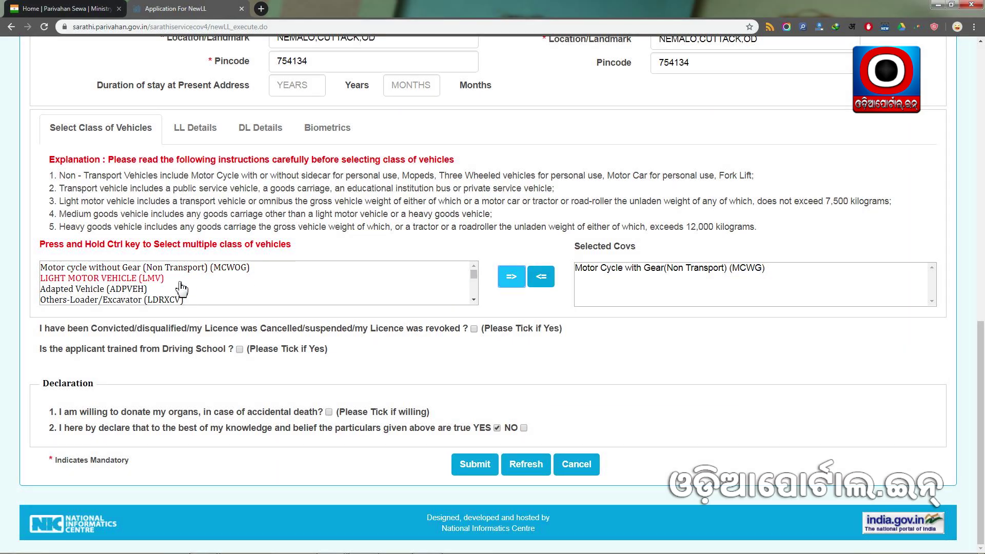
scroll(362, 289, up, 4)
scroll(353, 312, down, 4)
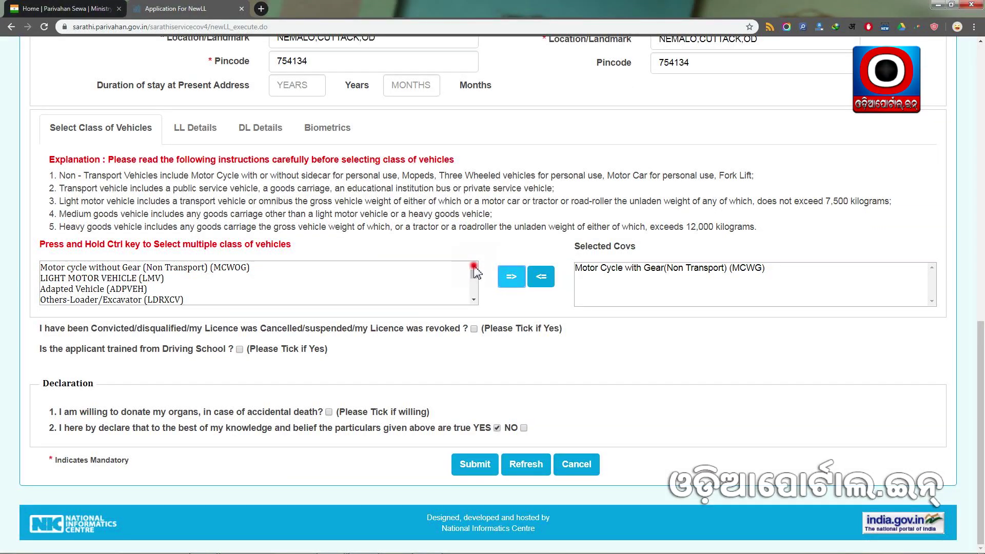
click(474, 272)
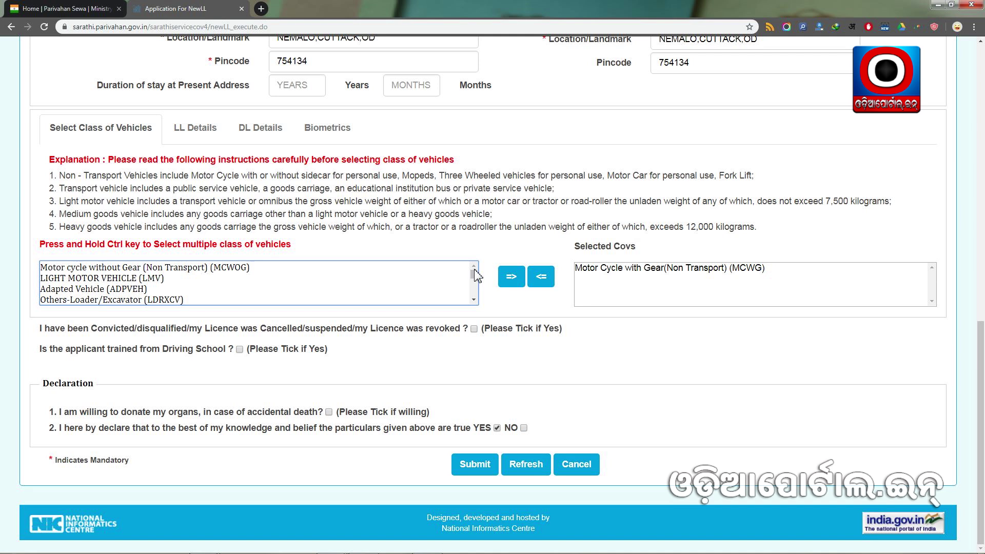
click(613, 270)
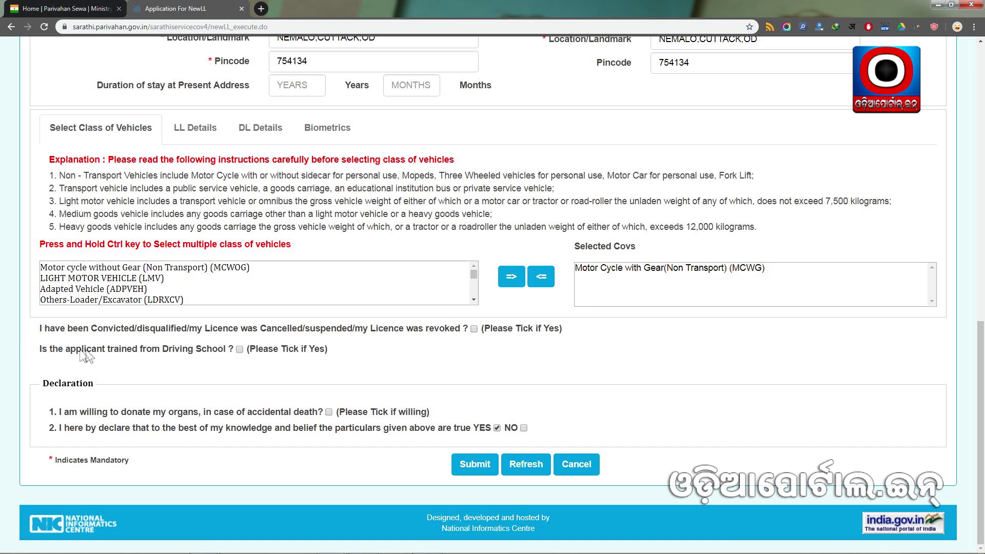
click(41, 333)
click(59, 413)
click(220, 412)
Submit the MCWG learner's licence application, accepting the notice and confirming the submit prompt.
click(475, 464)
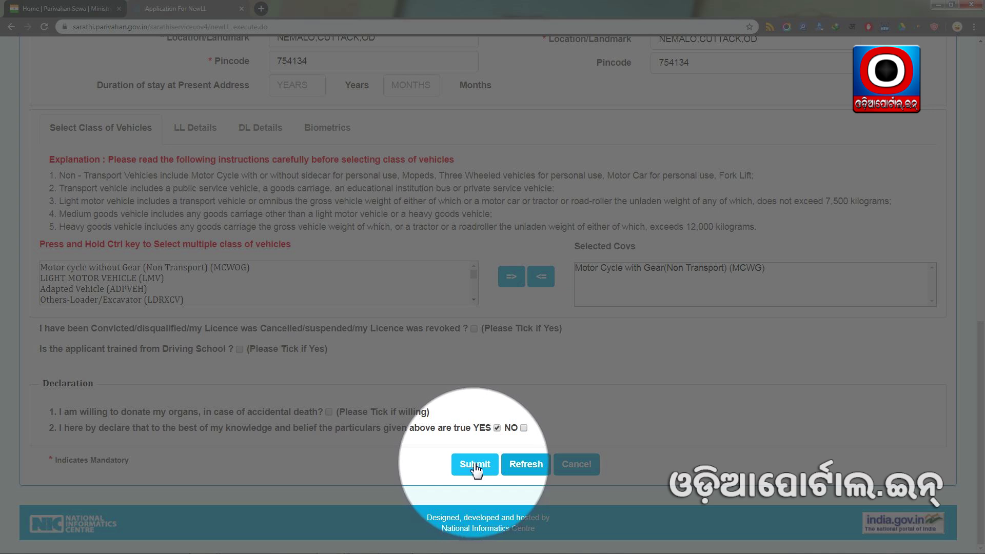
click(475, 464)
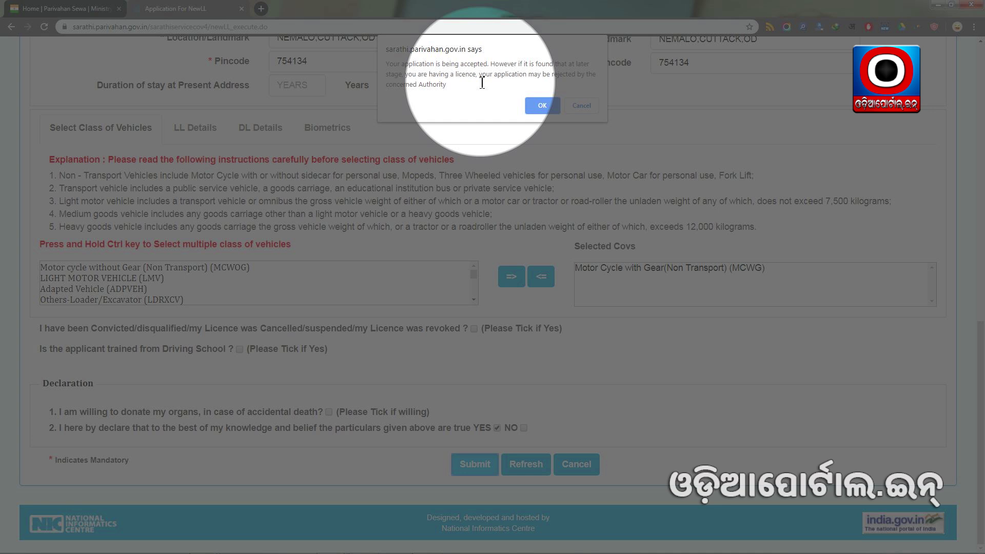
click(542, 106)
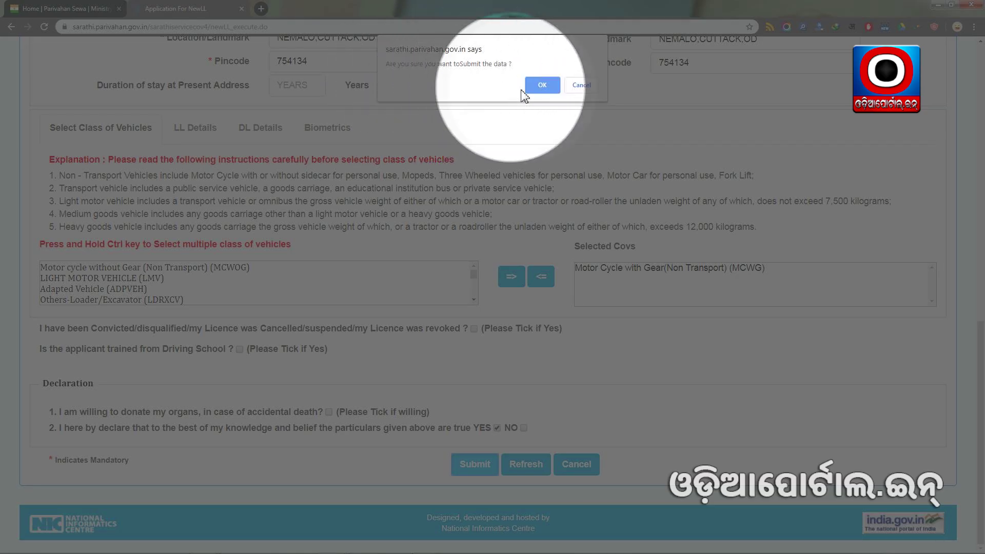
click(541, 84)
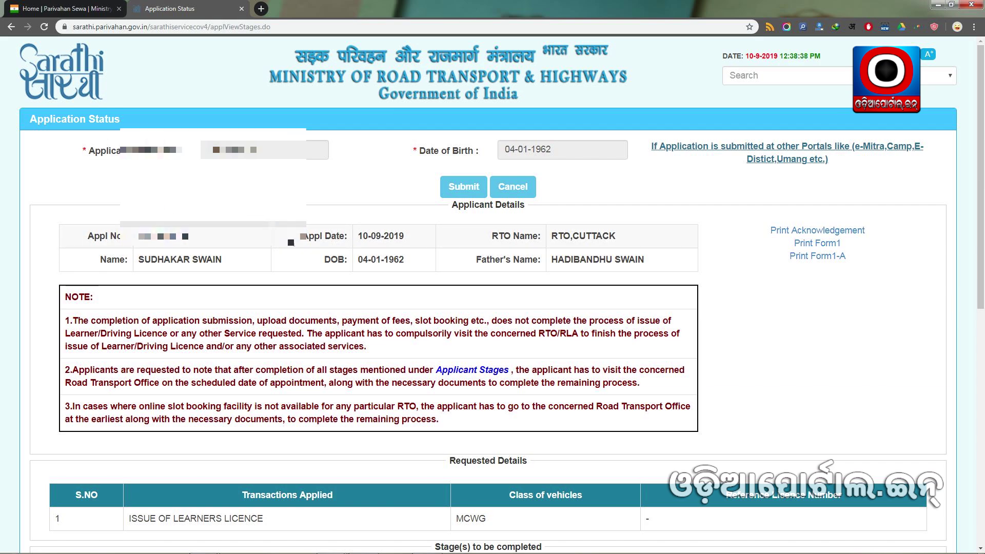
Check that FEE PAYMENT is the pending stage and proceed to pay it.
scroll(139, 229, down, 5)
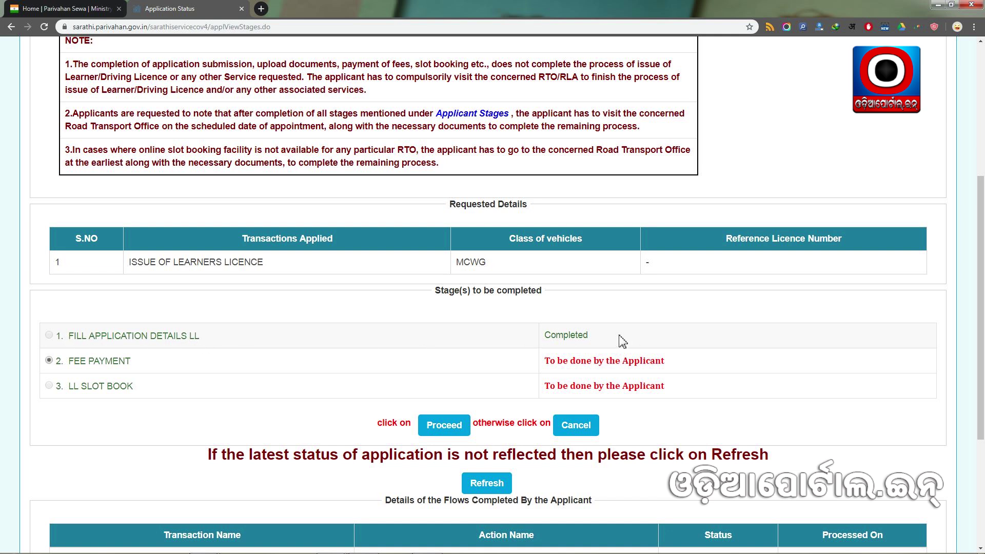
drag(66, 361, 151, 365)
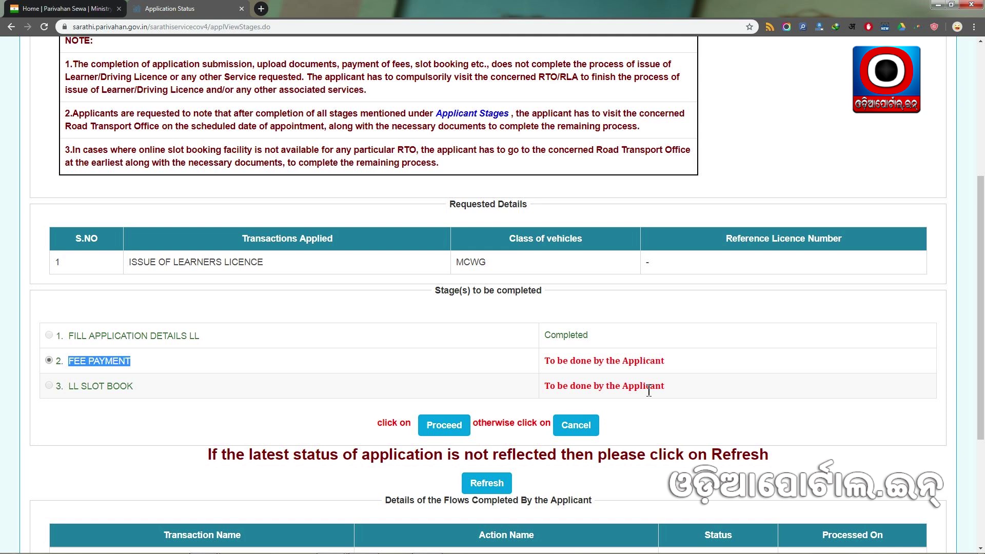
click(649, 391)
scroll(649, 390, down, 2)
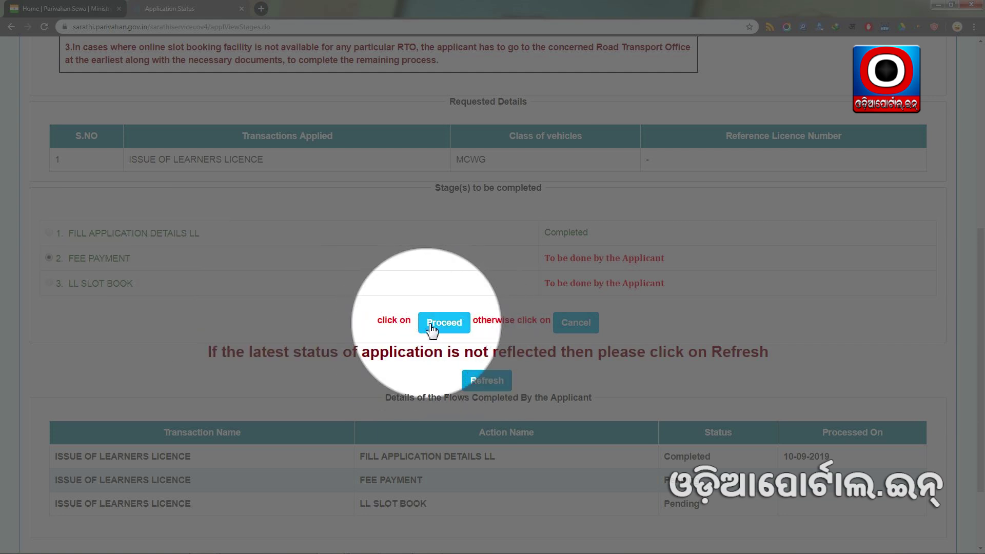
click(443, 324)
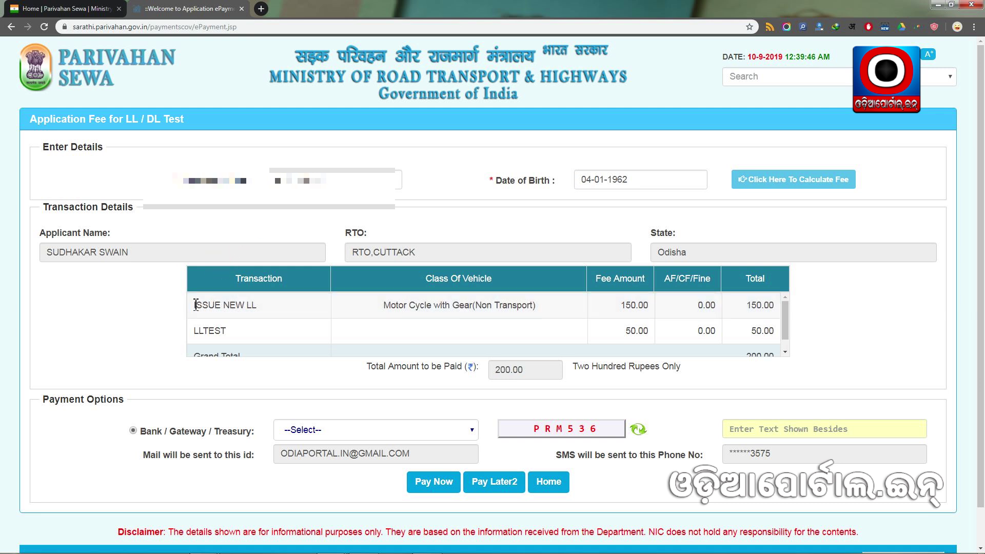
Review the fee table: ISSUE NEW LL 150.00 plus LLTEST 50.00, totalling 200.00.
drag(193, 306, 339, 319)
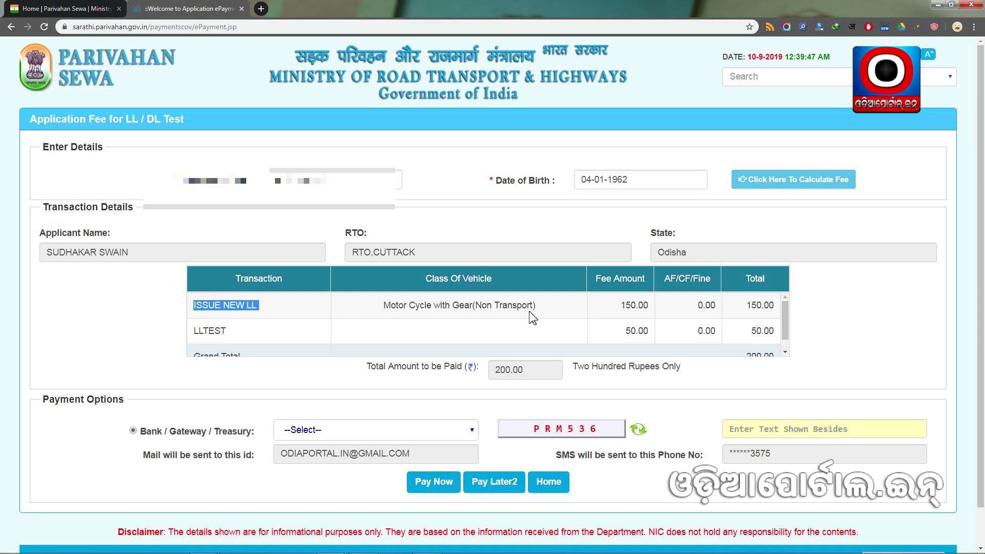
double_click(631, 305)
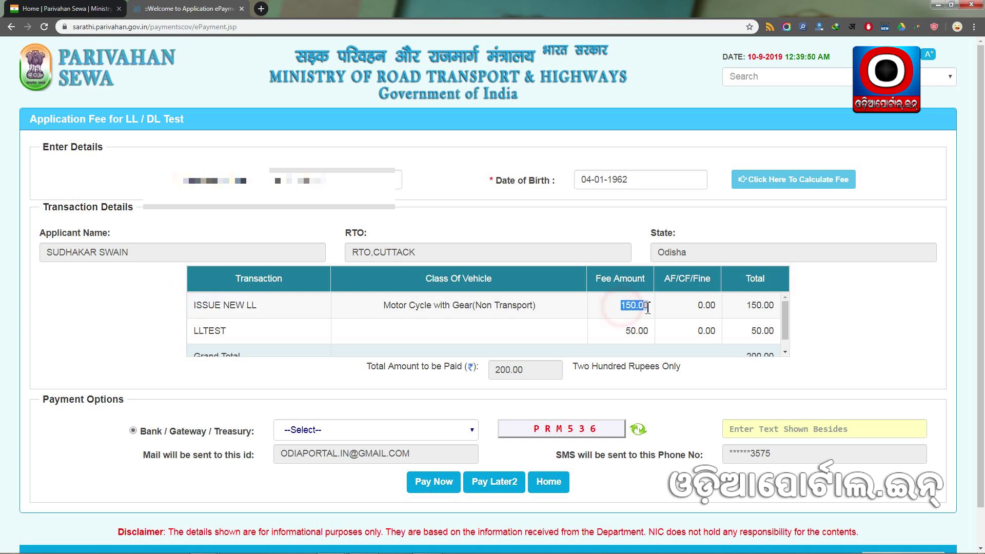
double_click(194, 330)
double_click(629, 331)
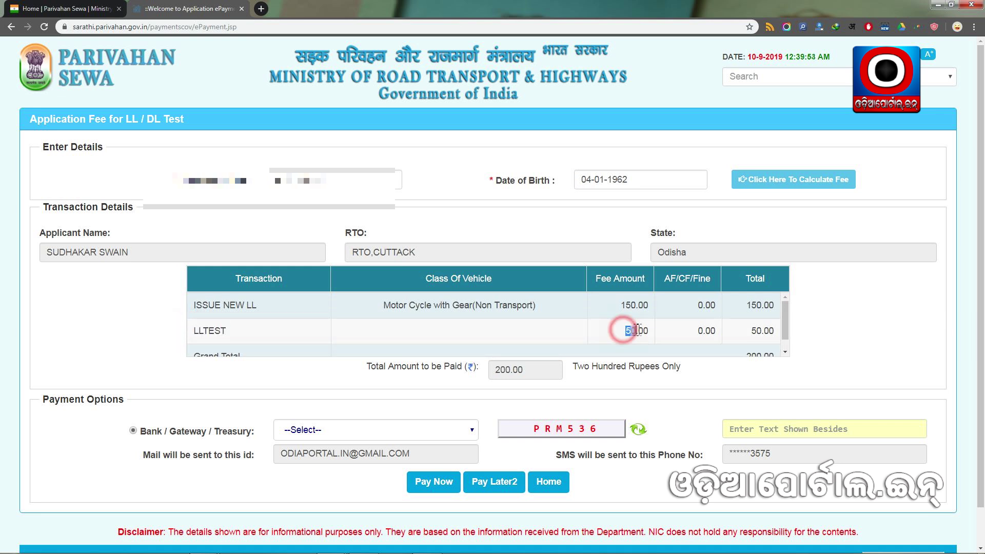
drag(785, 321, 513, 372)
scroll(513, 371, down, 1)
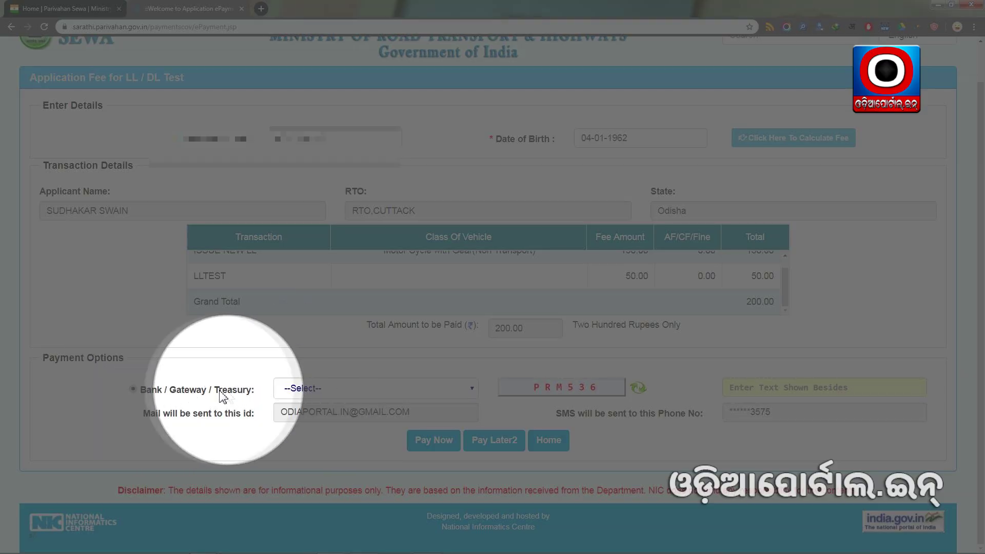
Choose Odisha DTI as the gateway, enter the captcha text, and choose Pay Now.
click(347, 392)
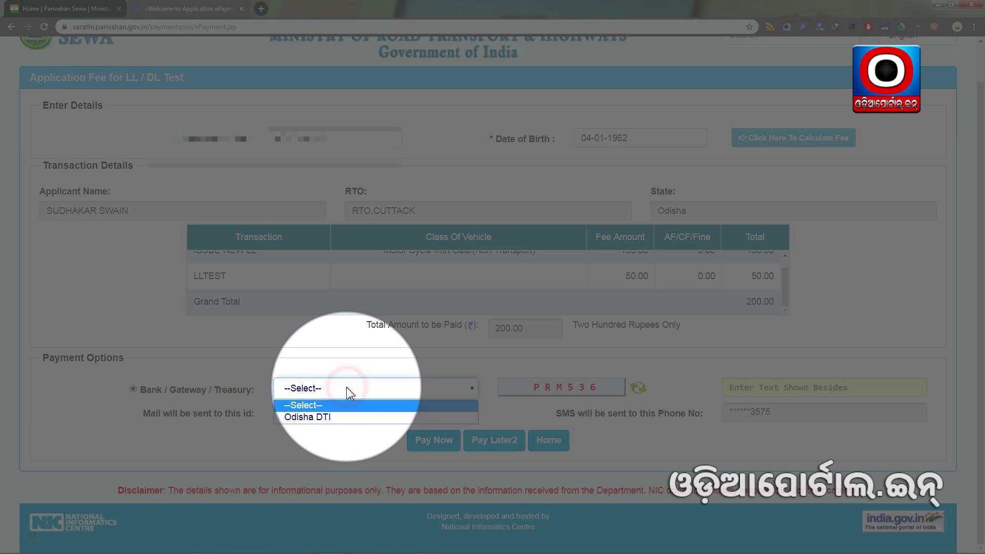
click(320, 417)
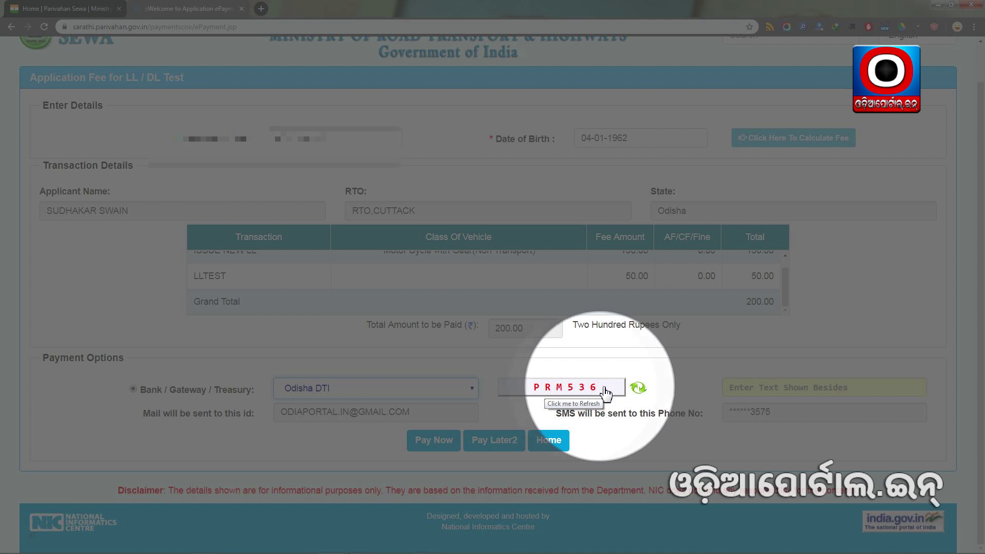
click(755, 390)
text(PRM536)
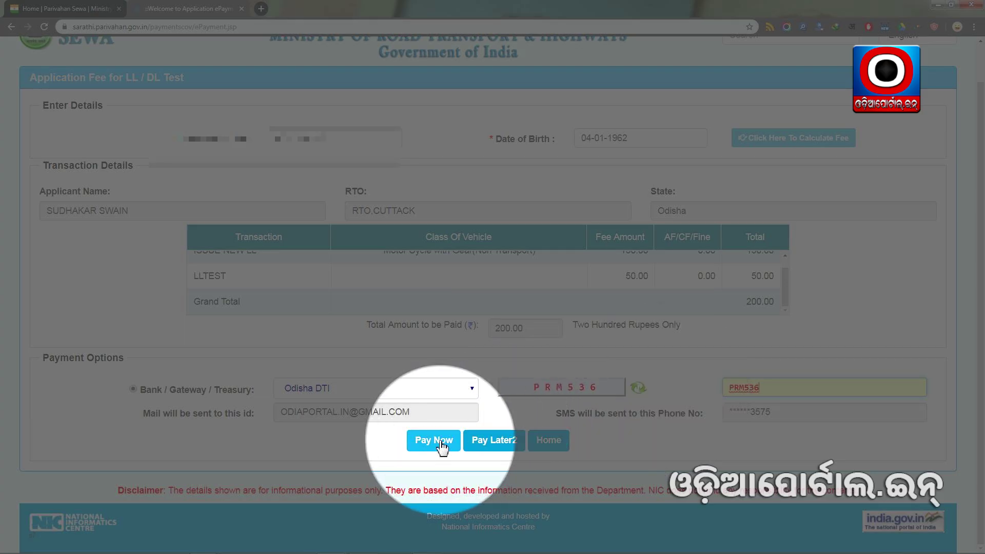
click(429, 442)
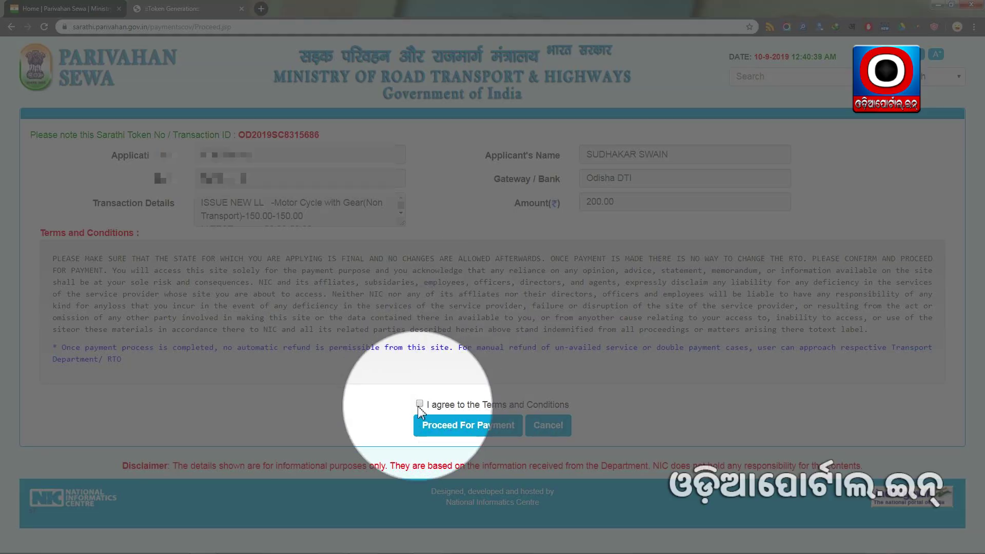
Agree to the payment Terms and Conditions and proceed to the bank gateway.
click(420, 404)
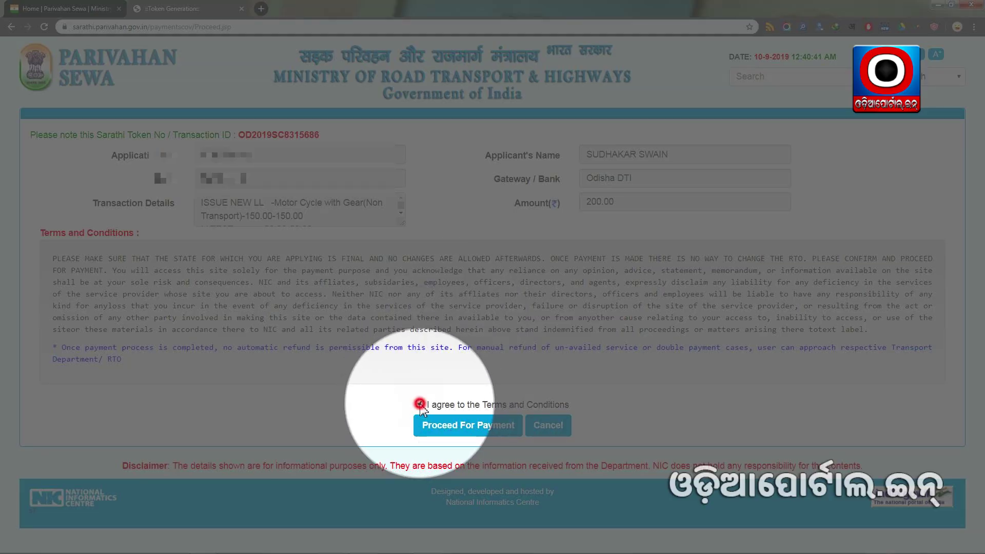
click(470, 425)
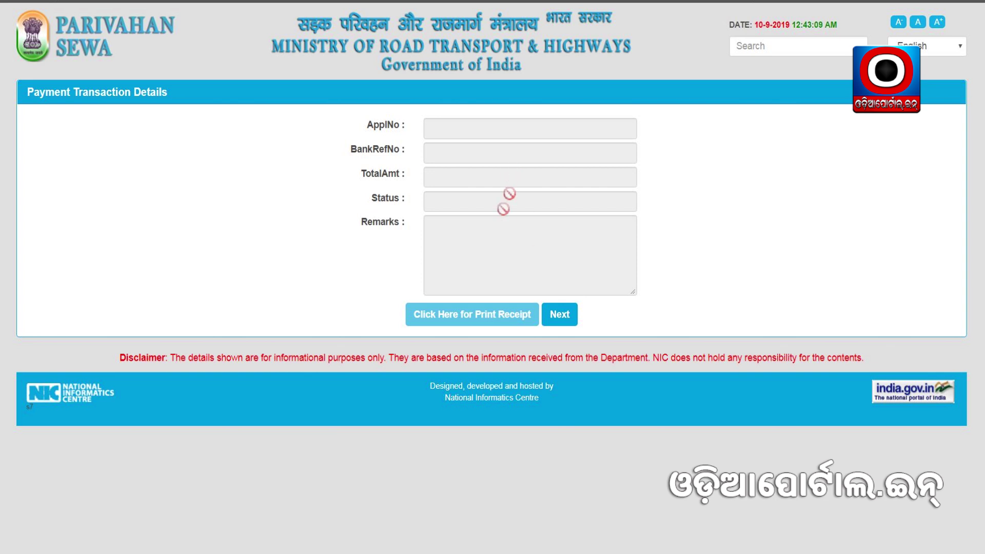
Confirm the form resubmission and continue to the application status page.
click(41, 2)
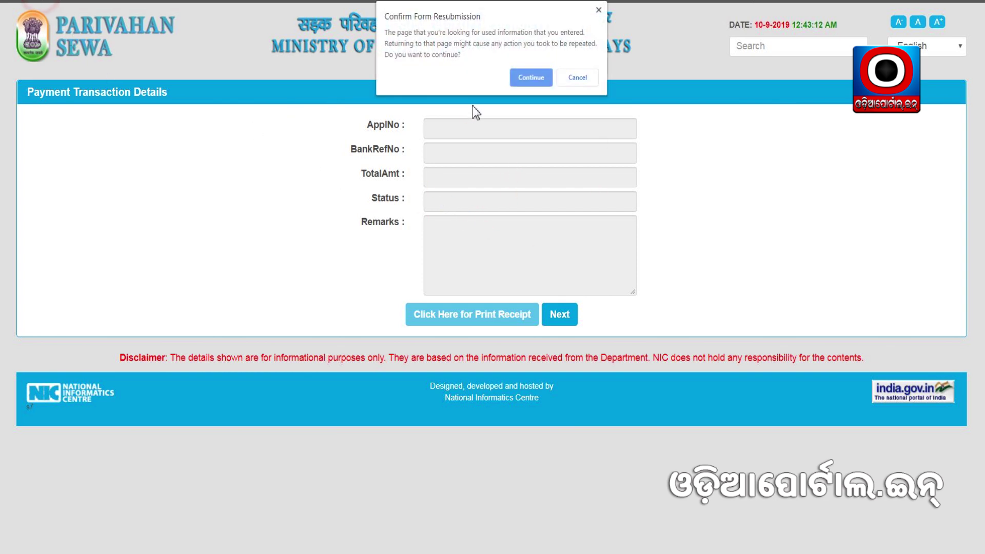
click(527, 80)
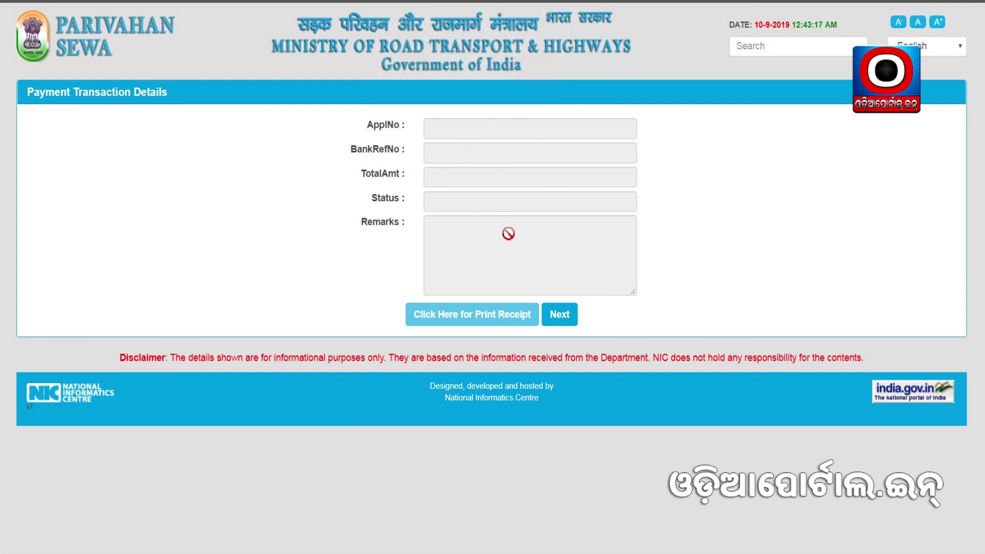
click(560, 318)
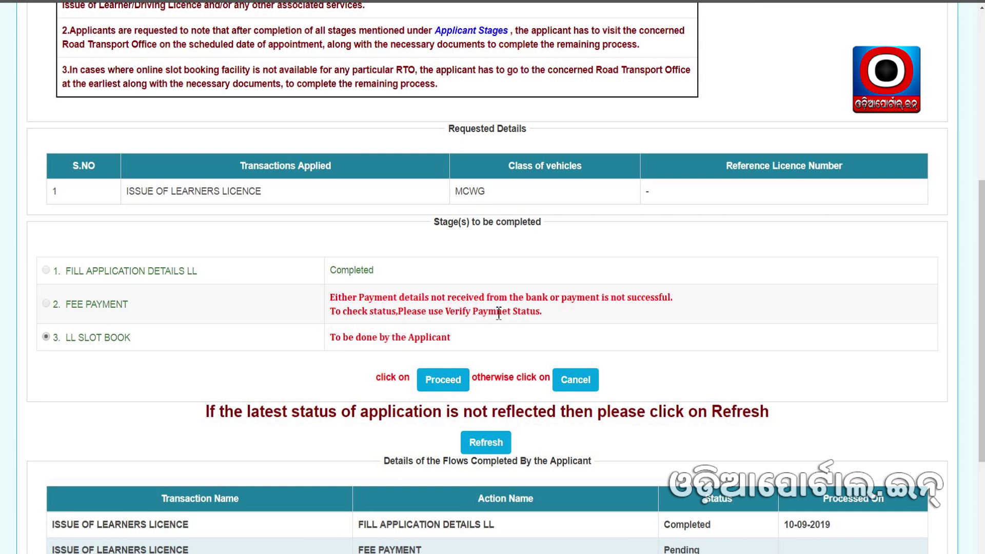
scroll(384, 242, down, 2)
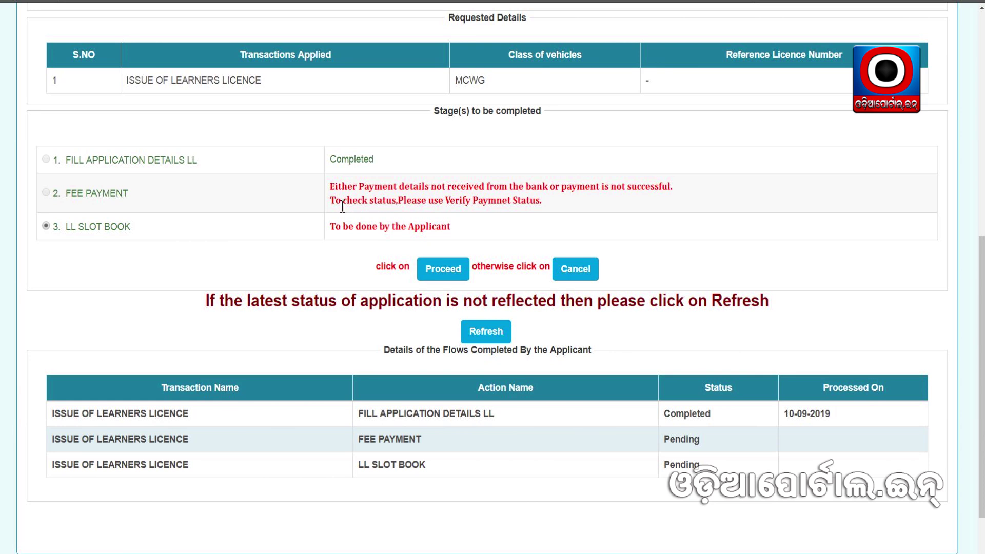
scroll(390, 483, down, 1)
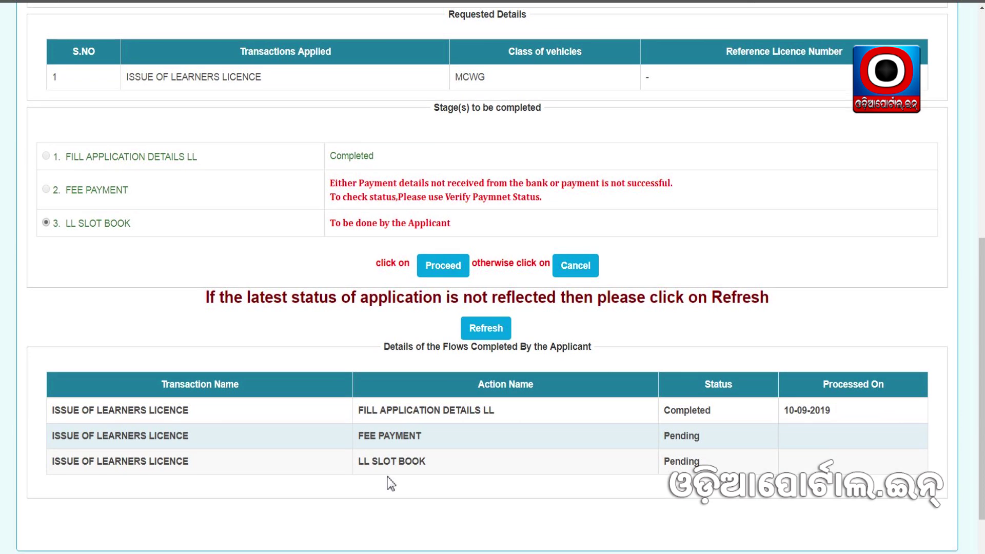
scroll(391, 483, down, 1)
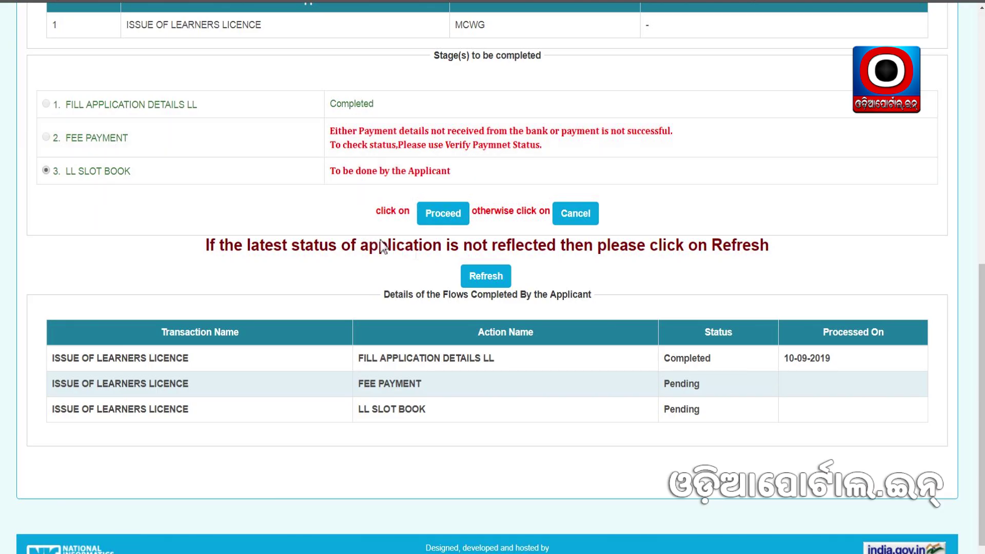
click(486, 277)
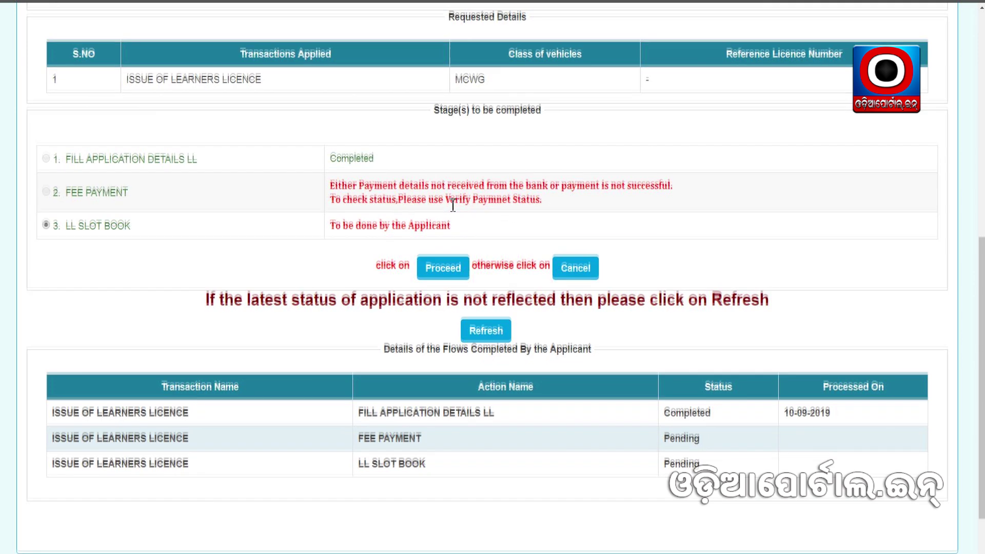
scroll(452, 205, down, 1)
scroll(461, 217, up, 1)
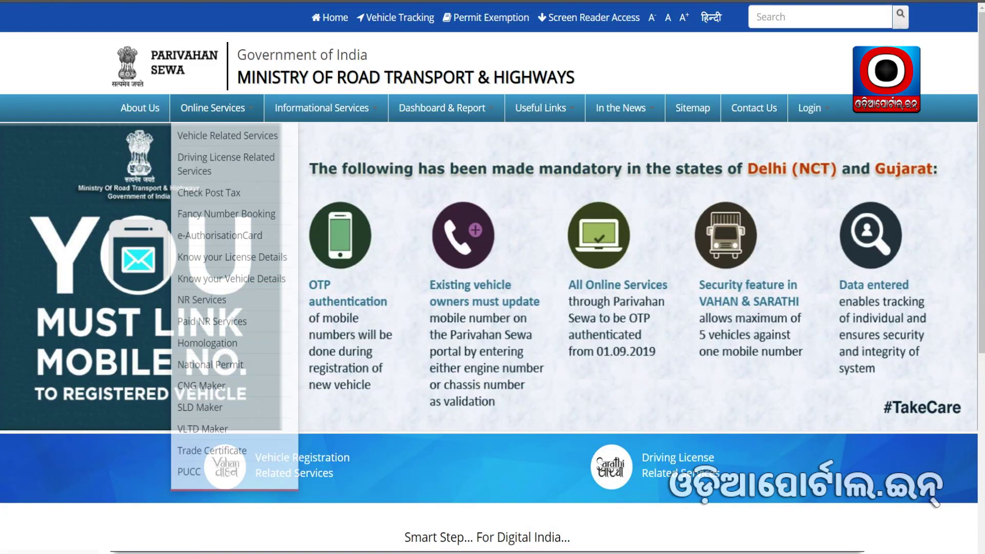
Under Driving License Related Services, select Odisha and open Verify Pay Status.
scroll(605, 308, down, 3)
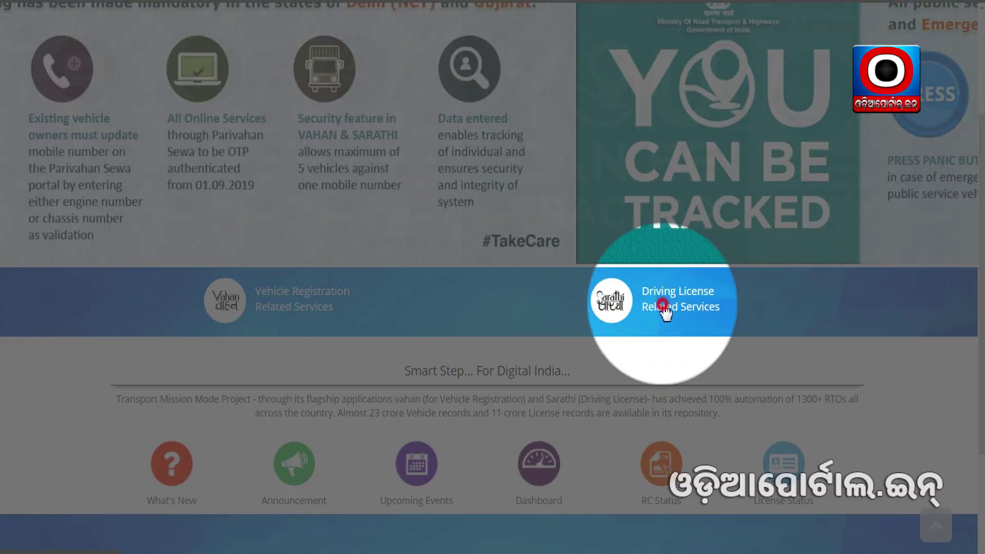
click(676, 307)
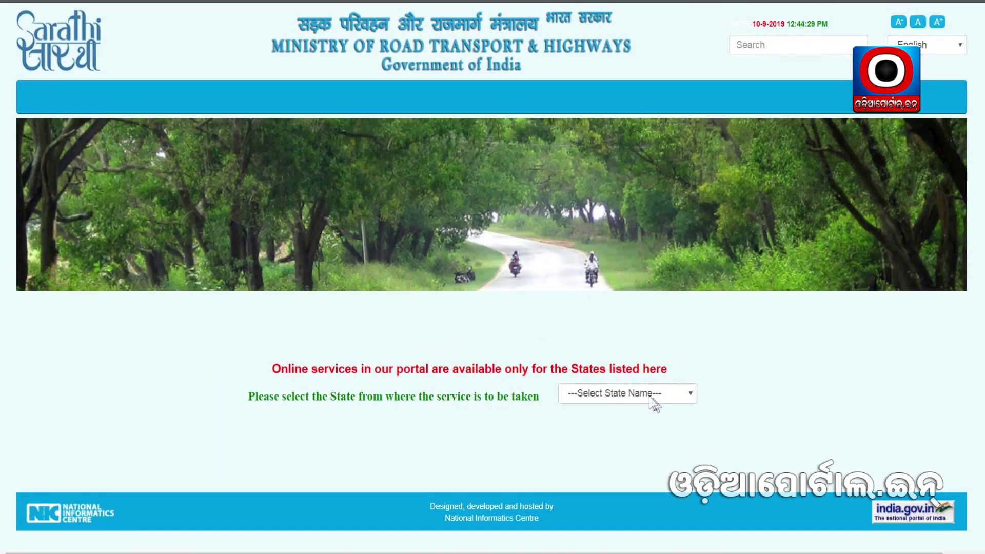
click(654, 396)
scroll(644, 281, down, 5)
click(615, 264)
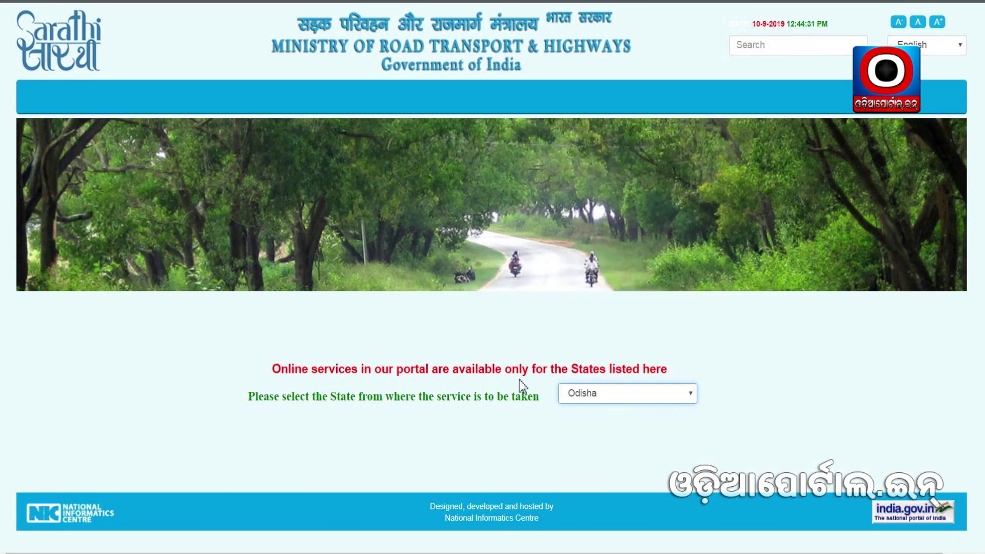
scroll(308, 300, down, 2)
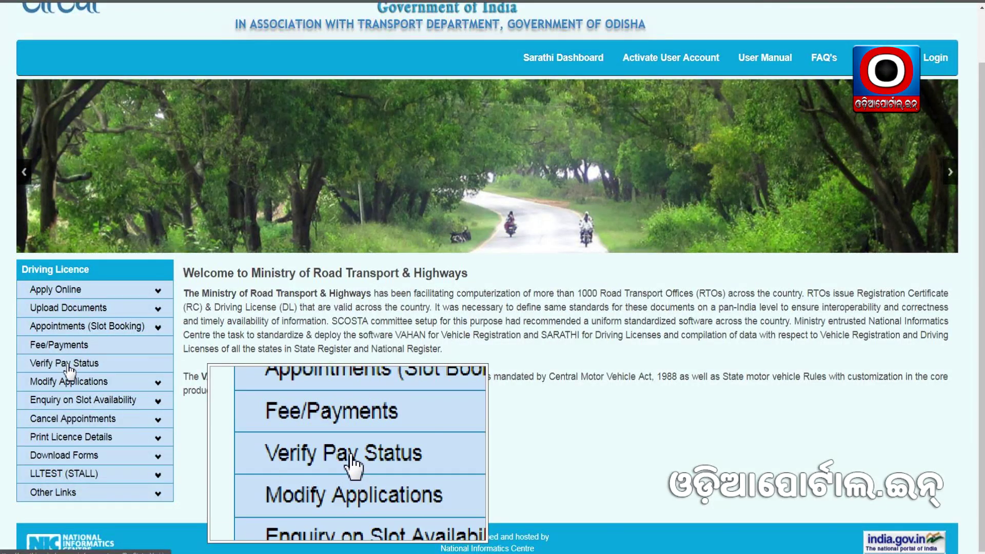
click(70, 365)
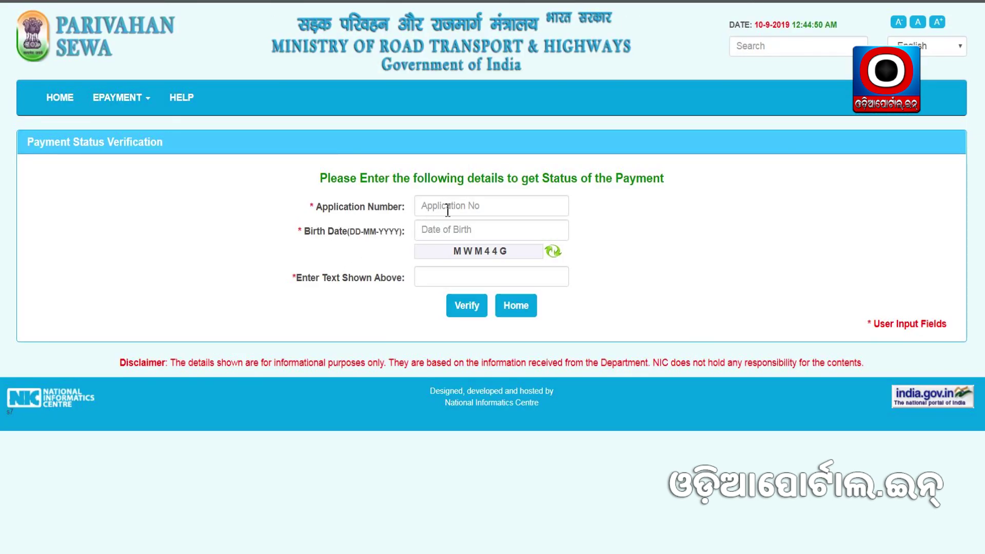
Paste the application number and set the birth date to the 4th, 1962.
click(431, 206)
key(ctrl+v)
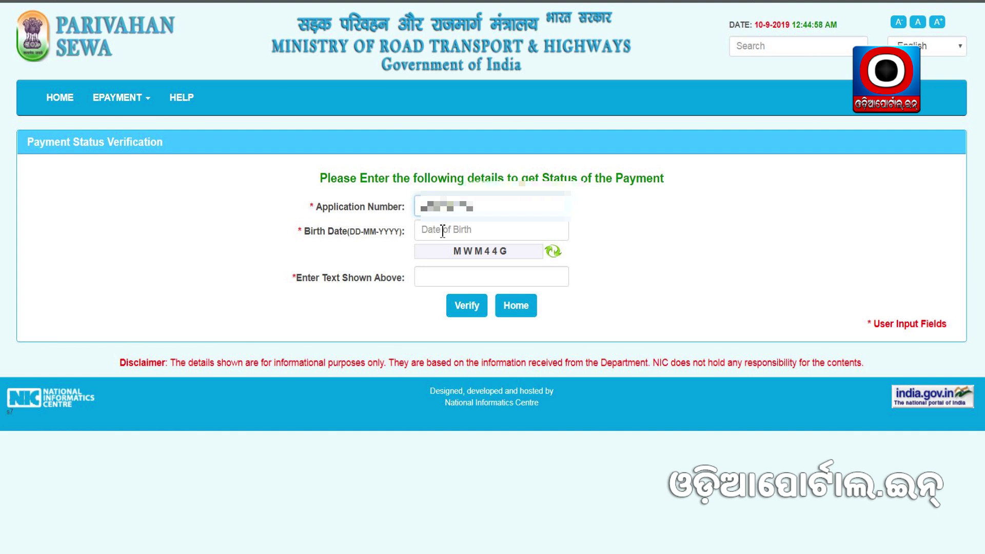
click(442, 230)
click(533, 254)
scroll(526, 328, up, 6)
scroll(526, 322, up, 5)
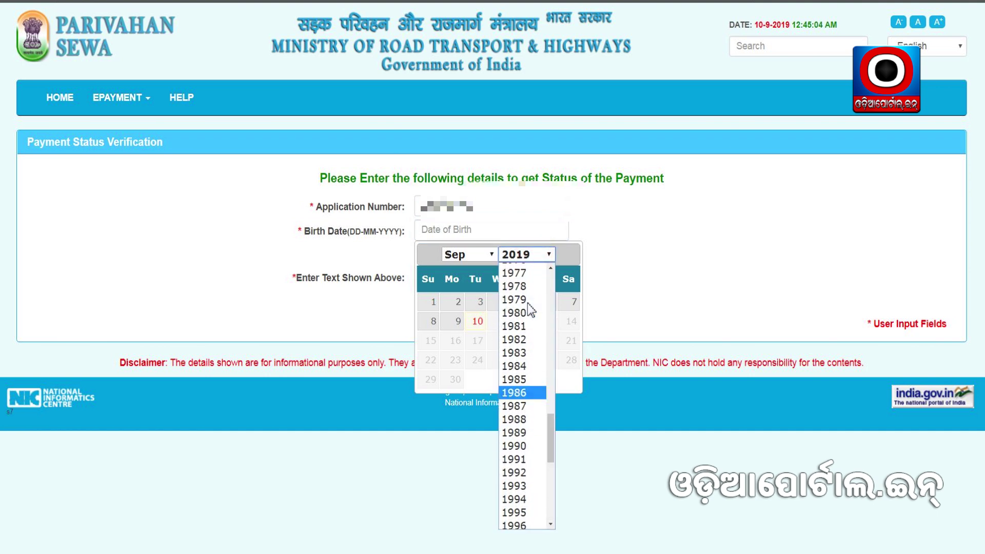
scroll(530, 310, up, 3)
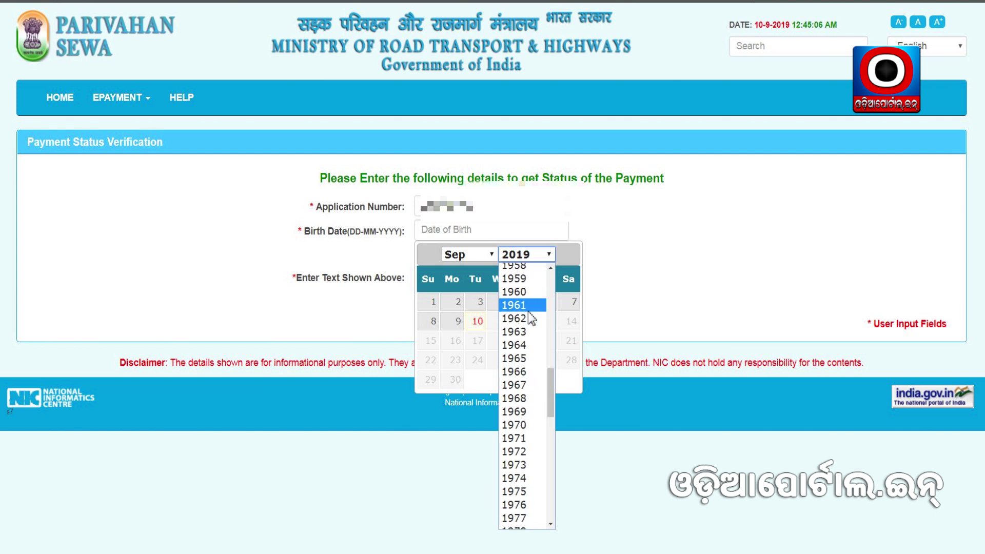
click(528, 318)
click(528, 302)
Enter the captcha text and verify, revealing the 200.0 payment as PENDING.
click(451, 274)
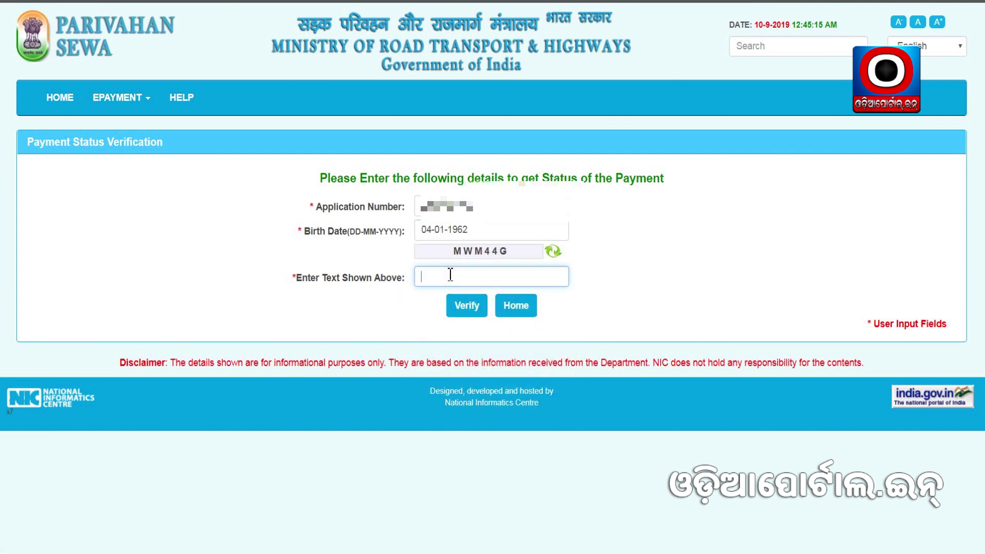
text(MWM44G)
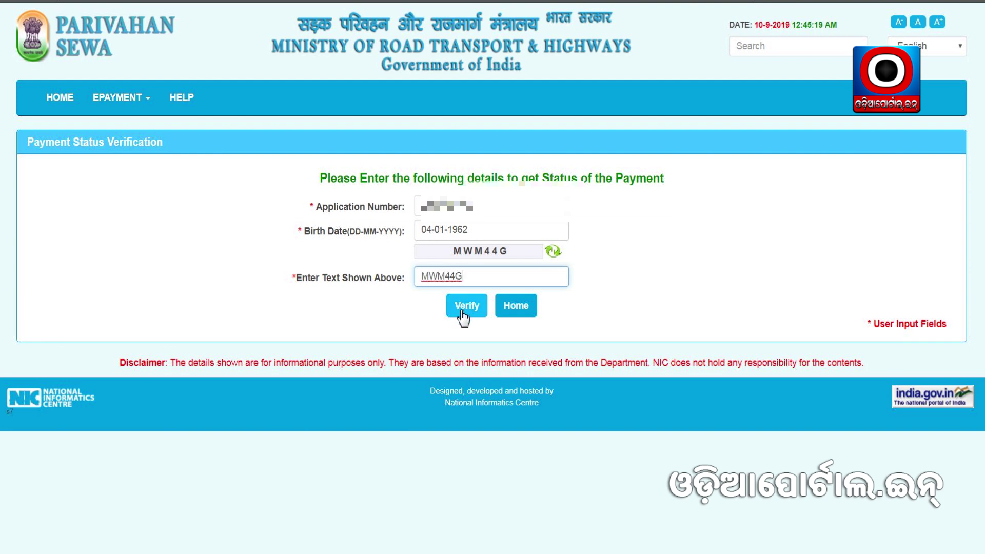
click(462, 316)
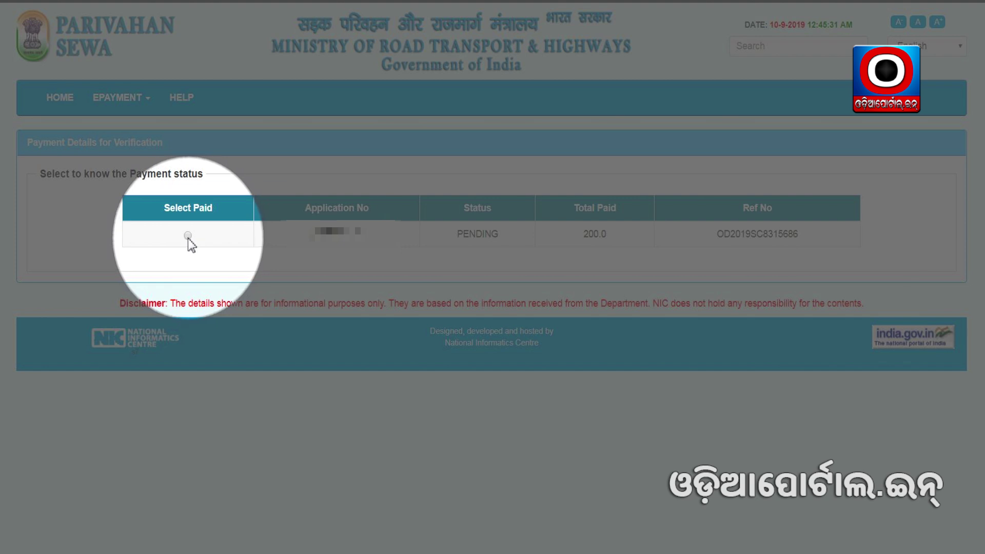
Select the paid entry, confirm its Success status, and go to receipt printing.
click(188, 236)
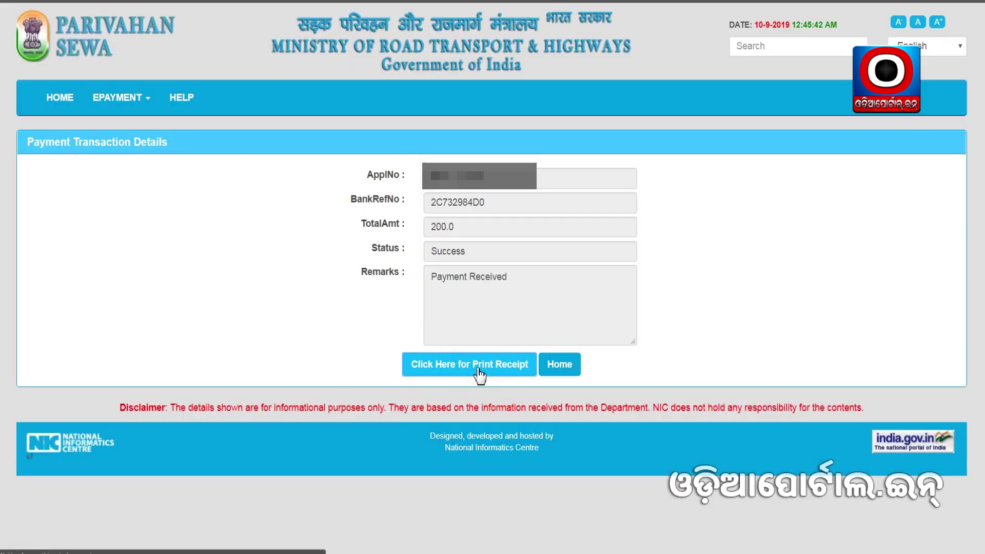
click(479, 370)
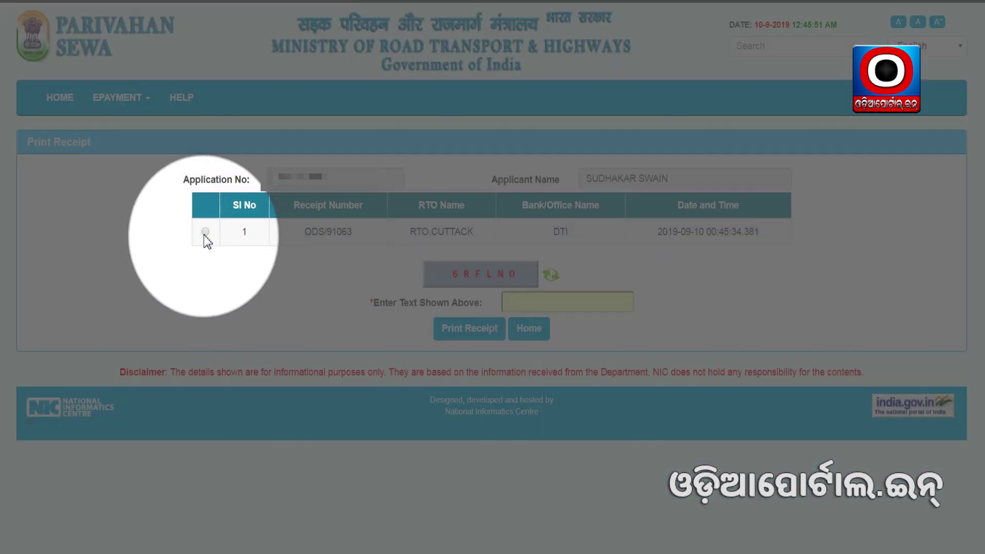
Select the RTO, CUTTACK receipt, enter the captcha, and print the 200.00 receipt.
click(205, 231)
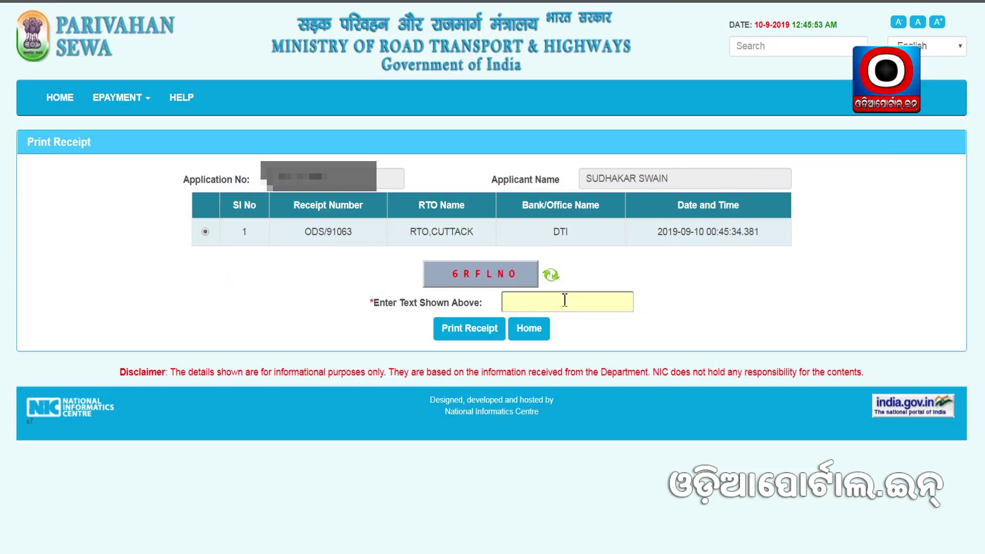
click(564, 300)
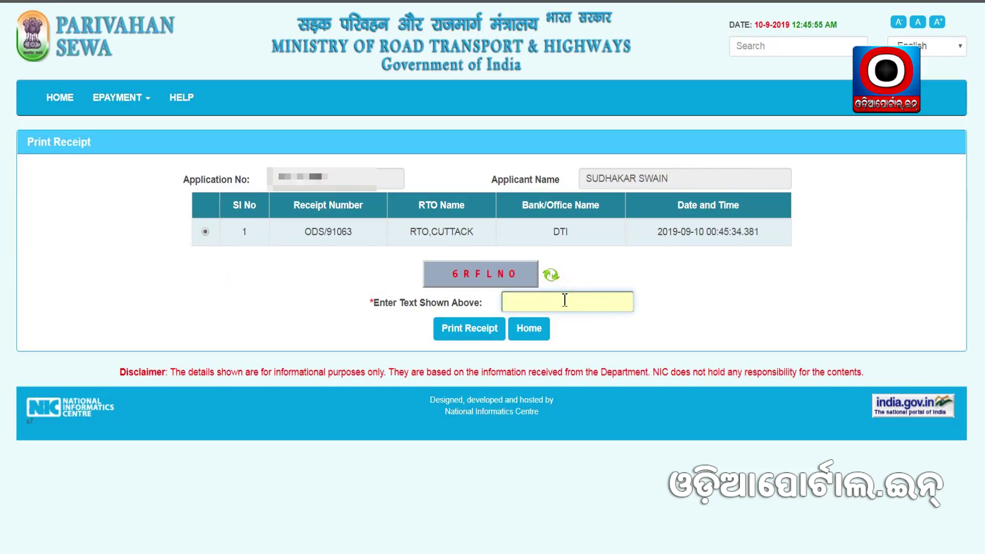
text(6RFLNO)
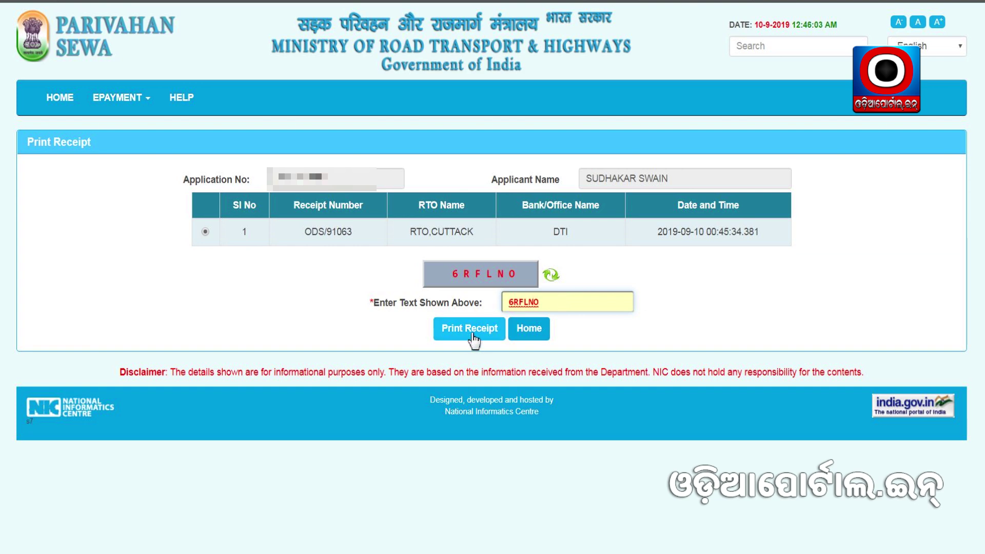
click(474, 335)
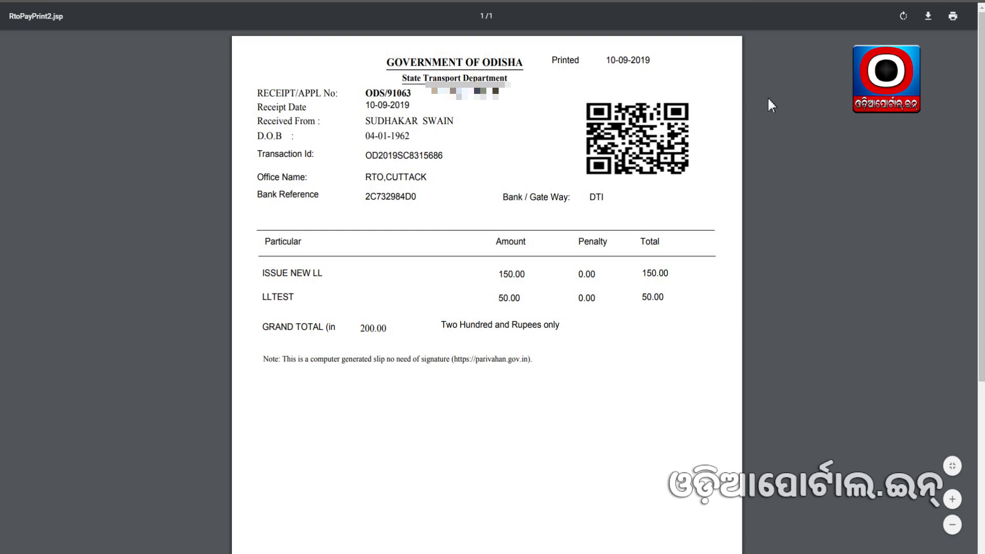
Download the fee receipt from the PDF viewer as Report.pdf.
click(928, 18)
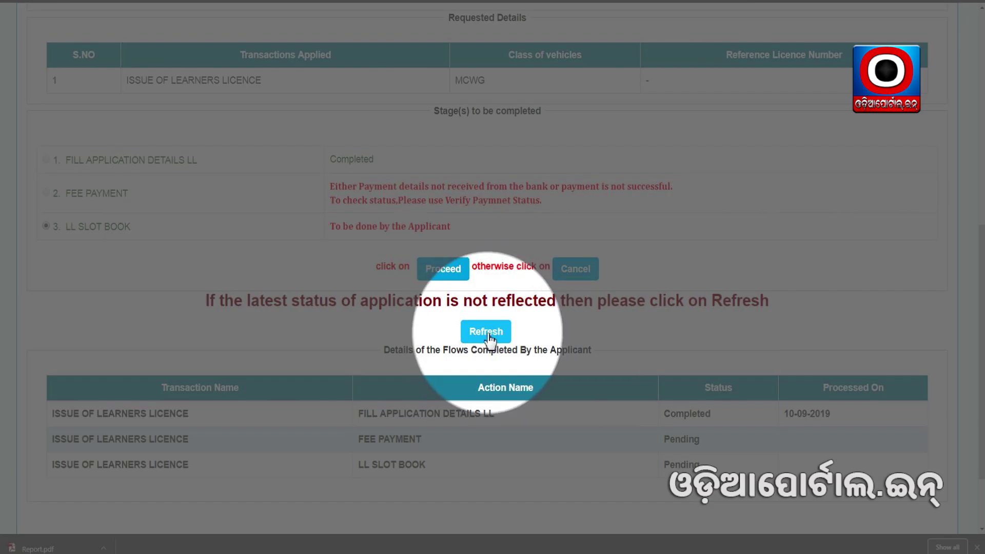
Refresh the status page and confirm Fee Payment is Completed on 10-09-2019.
click(492, 334)
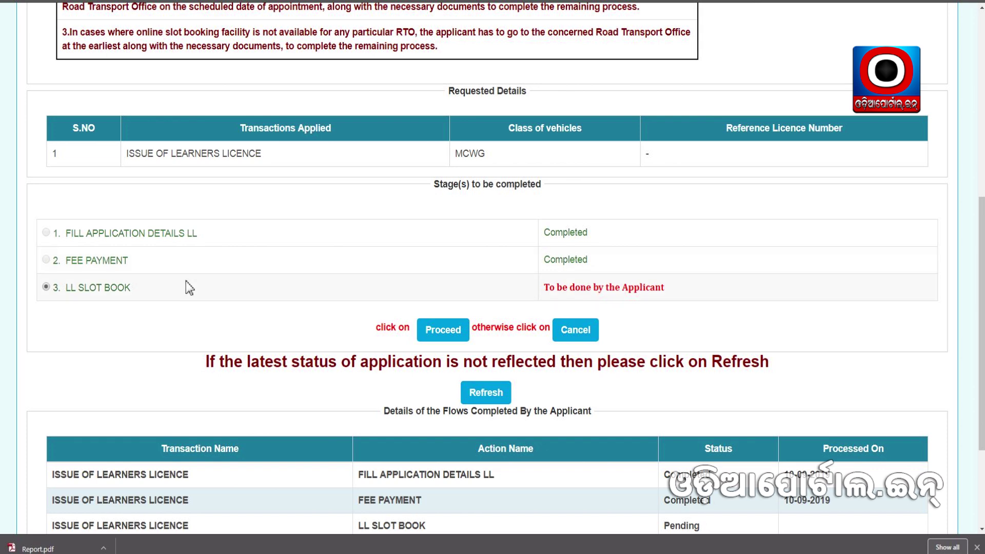
scroll(186, 272, down, 3)
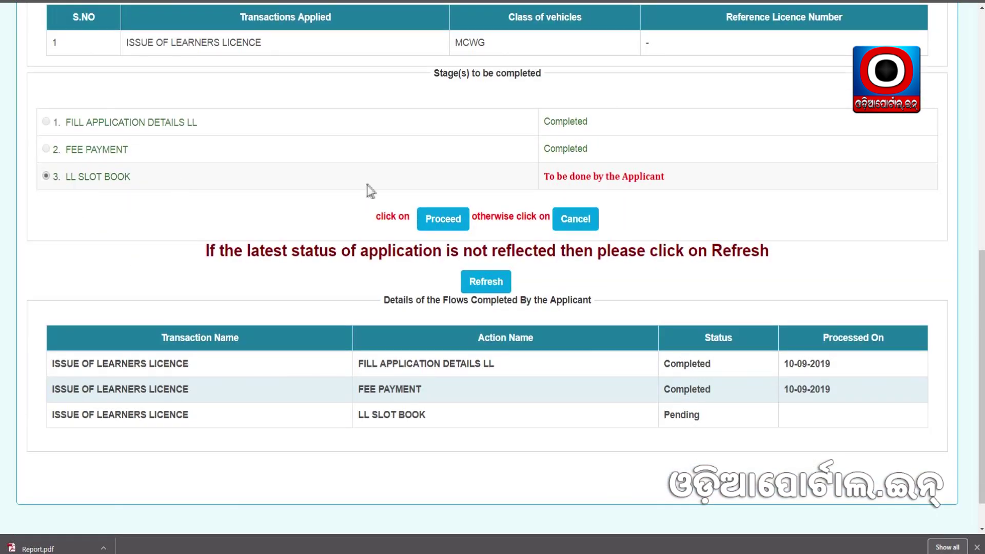